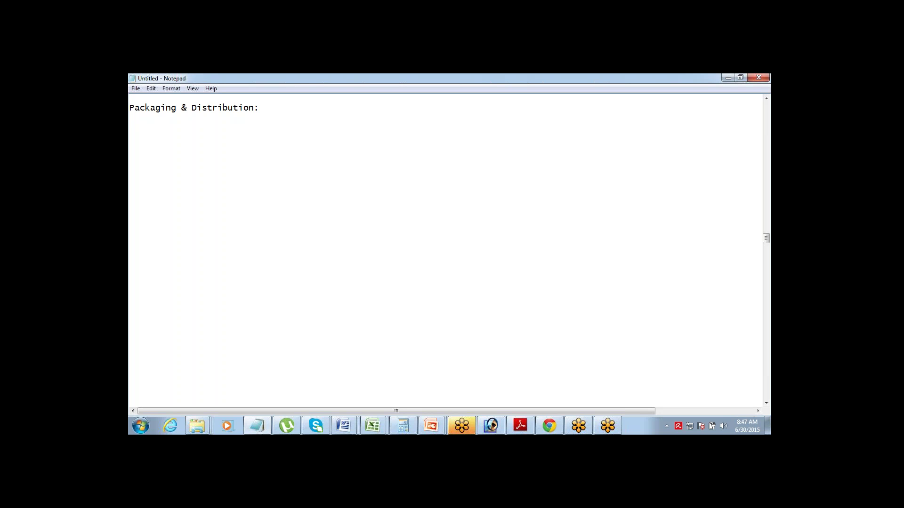
- Type the 'Process: Salesforce Org 1:' heading with 'Create an App' and 'Create a Package in Org 1' lines
type("Process")
type(":  ")
type("Salesforce ")
type("Org 1")
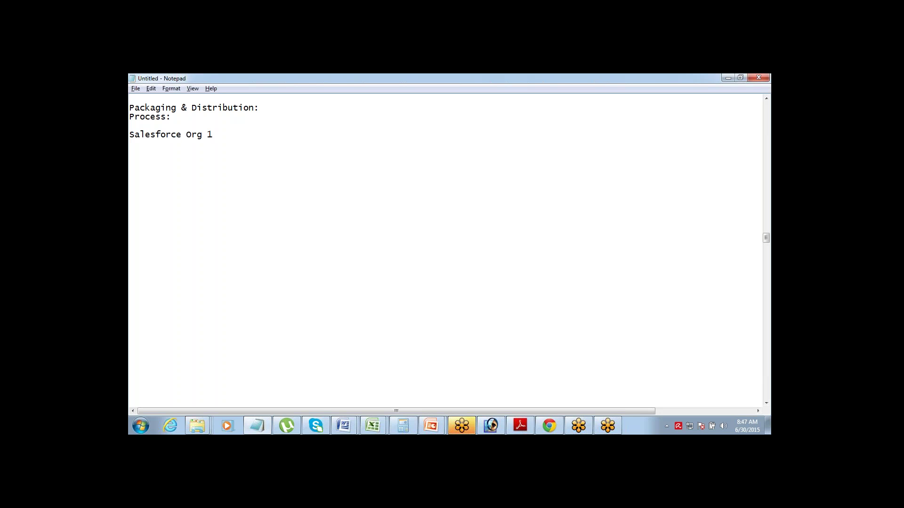
type(":")
key("Return")
type("Createa an APp")
key("BackSpace")
key("BackSpace")
type("pp")
key("Return")
type("Create a Pa")
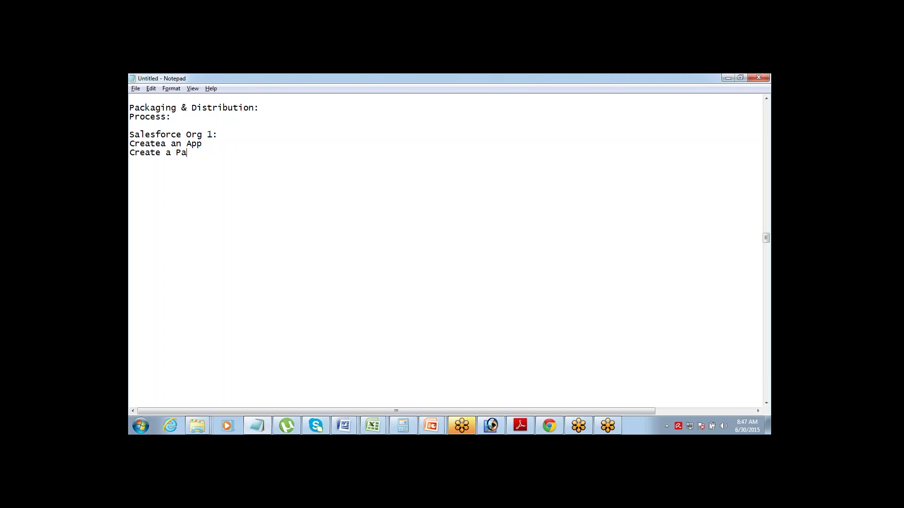
type("ckage in Org")
type(" 1 ")
type("Add all th")
type("e v")
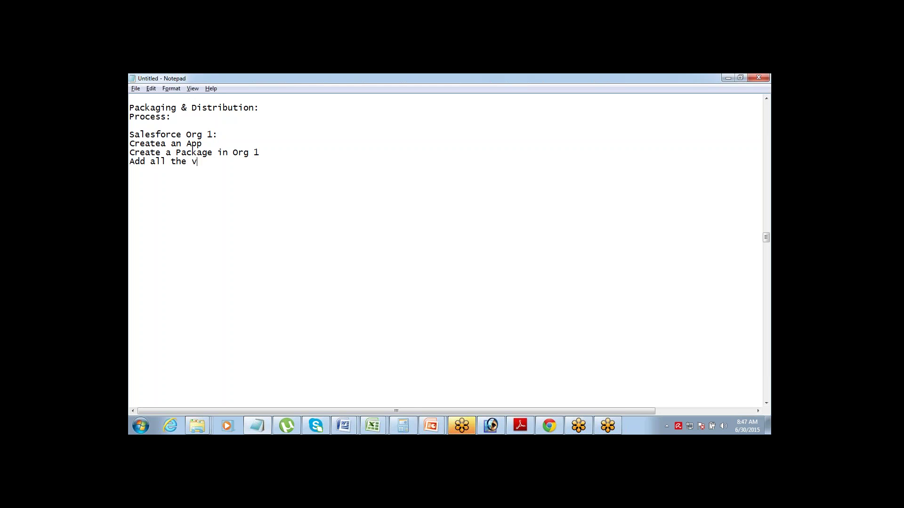
key("BackSpace")
type("components that u want to mo")
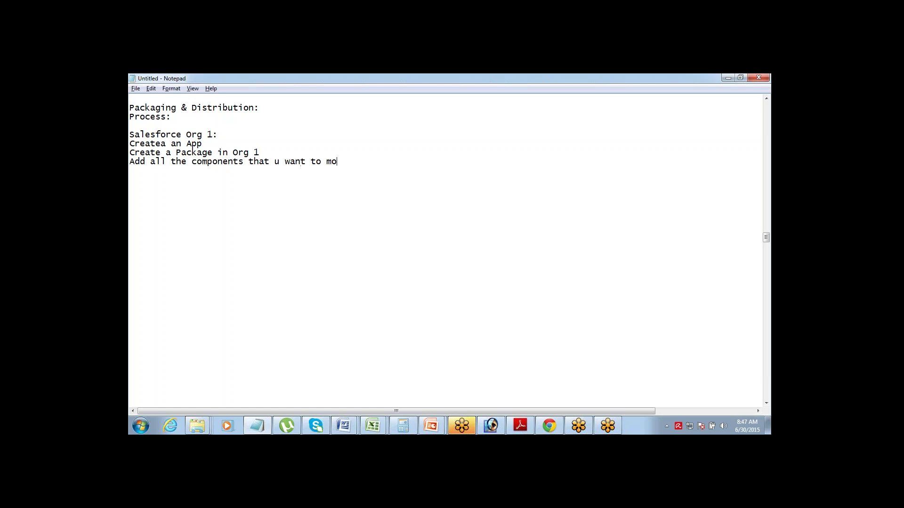
type("b")
key("BackSpace")
type("ve")
- Add the lines 'Upload the Package' and 'You receive an Installation URL' to the Org 1 notes
type("Upload ")
type("the Package")
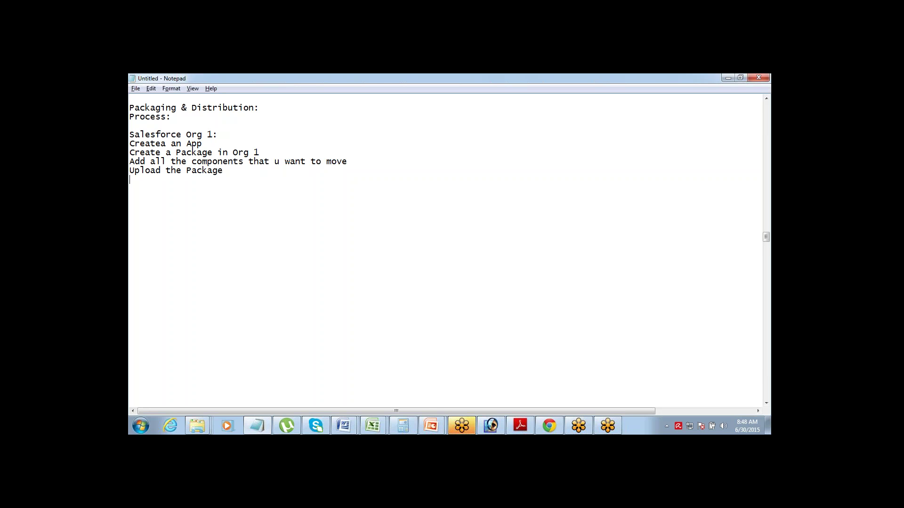
type("You receive an Instat")
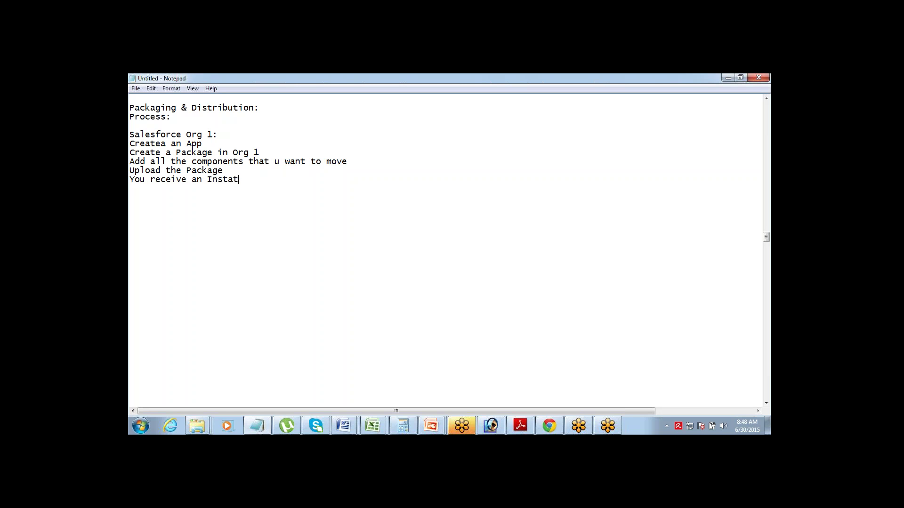
key("BackSpace")
type("llation URL")
key("Return")
key("Return")
key("shift+End")
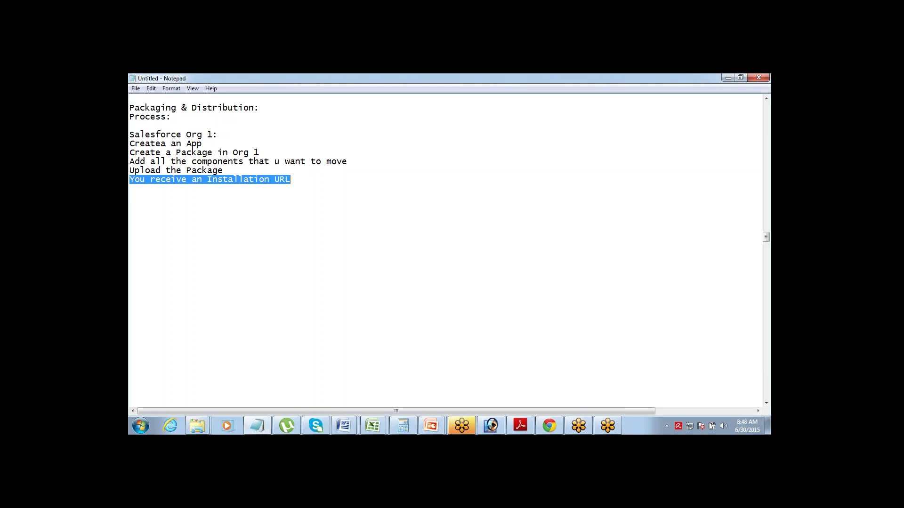
left_click(193, 149)
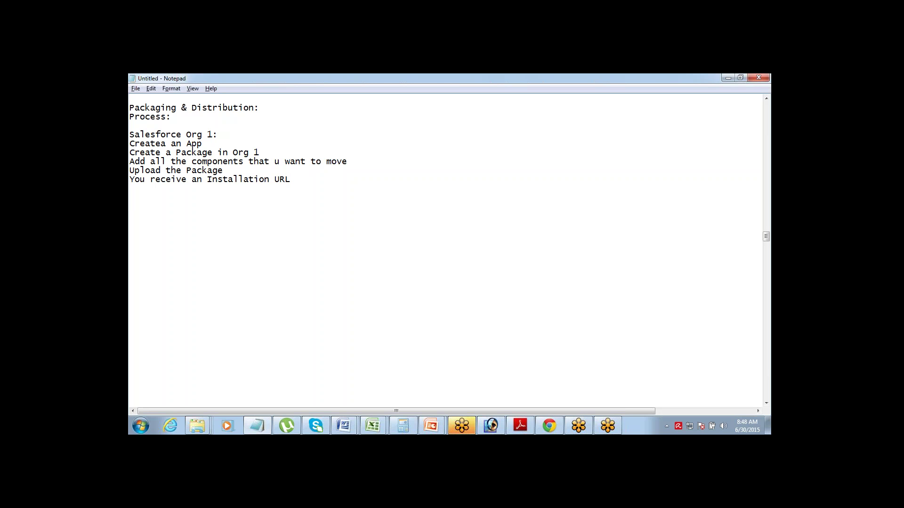
- Add 'Login to Org2 and INstall the components' to the notes, then open a blank Chrome tab
type("Crea")
key("BackSpace")
key("BackSpace")
key("BackSpace")
key("BackSpace")
type("Login ")
type("to Org2 ")
type("and INstal")
type("l the compo")
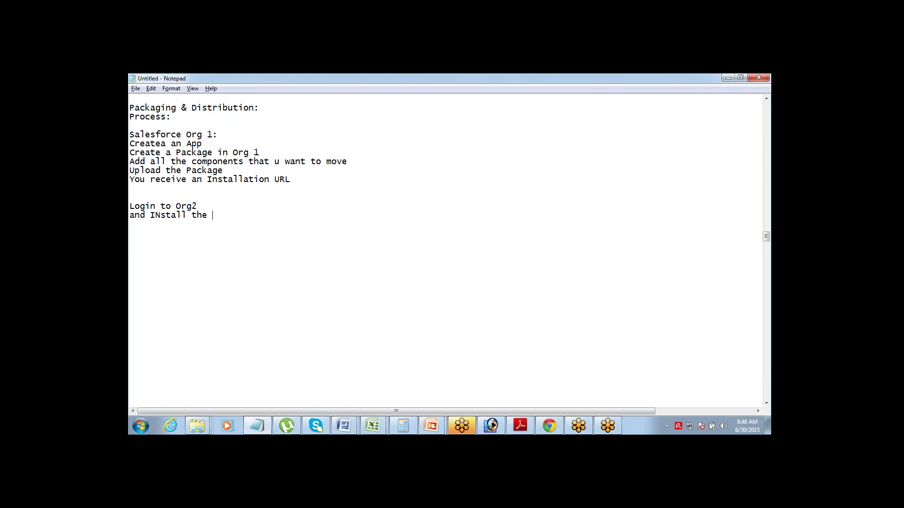
type("nents")
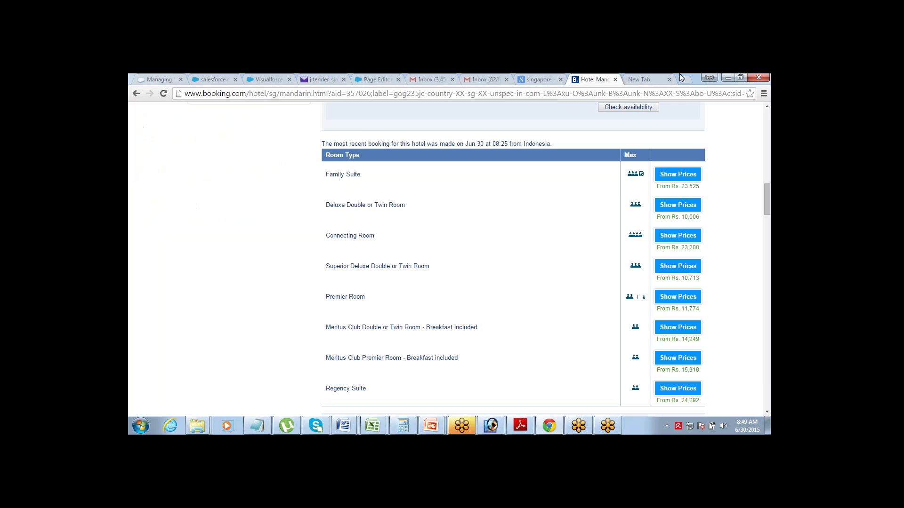
left_click(644, 79)
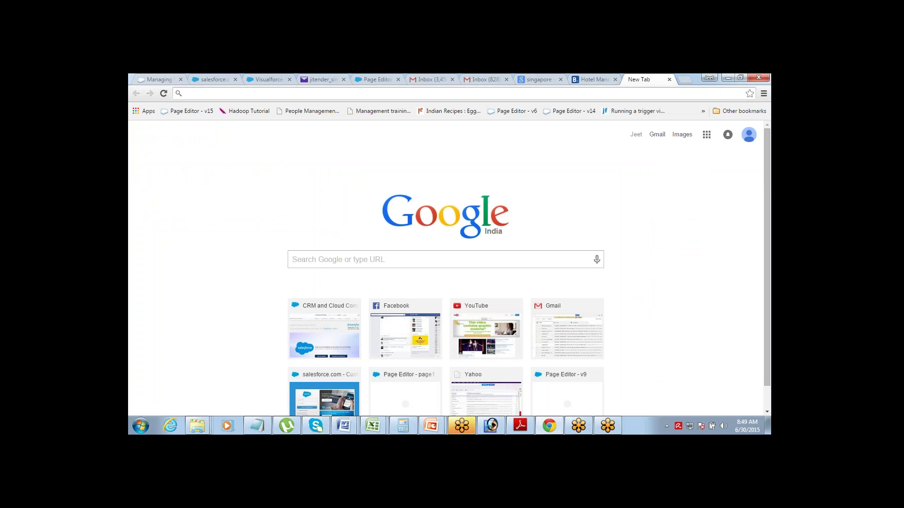
- Load the Salesforce website and submit the account username and password on the login page
type("salesforce")
key("Return")
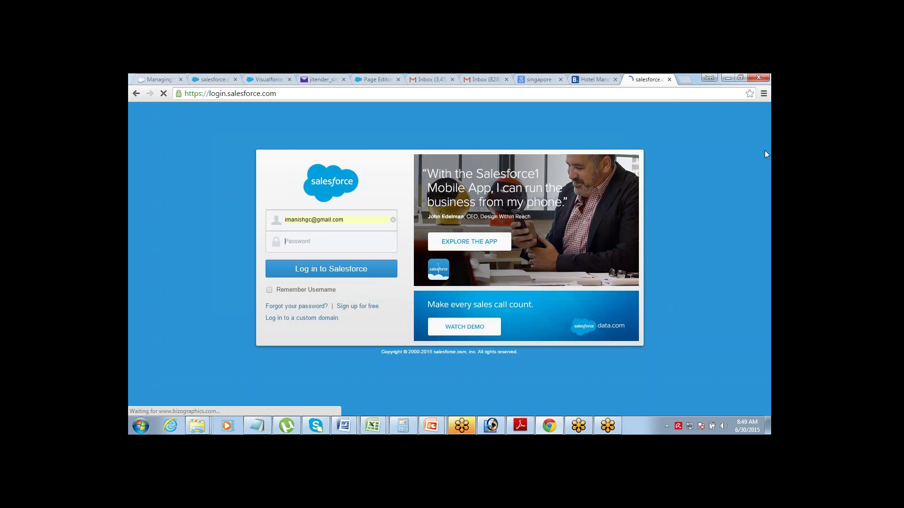
type("•••")
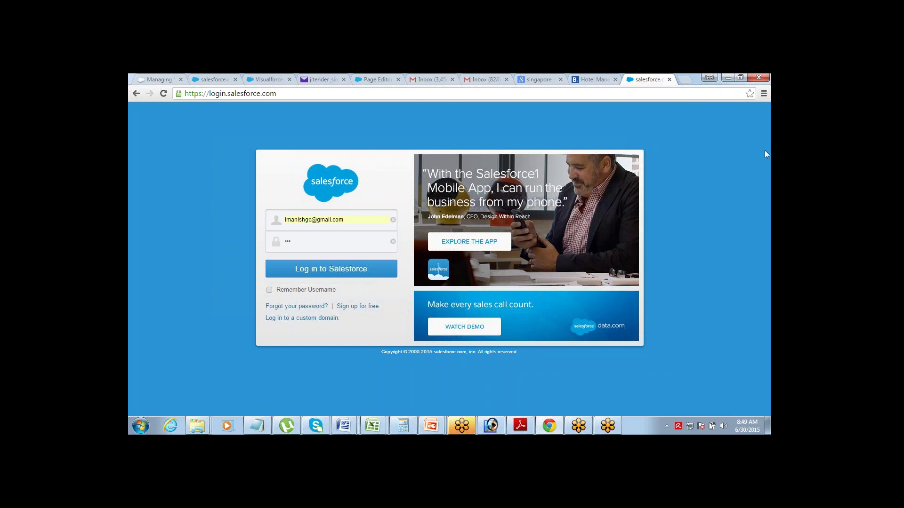
type("••••")
key("Return")
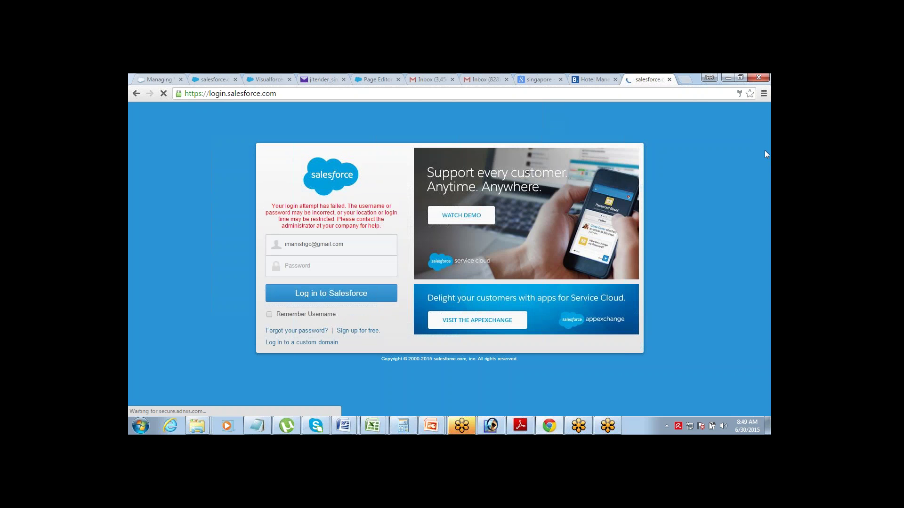
type("••••••••")
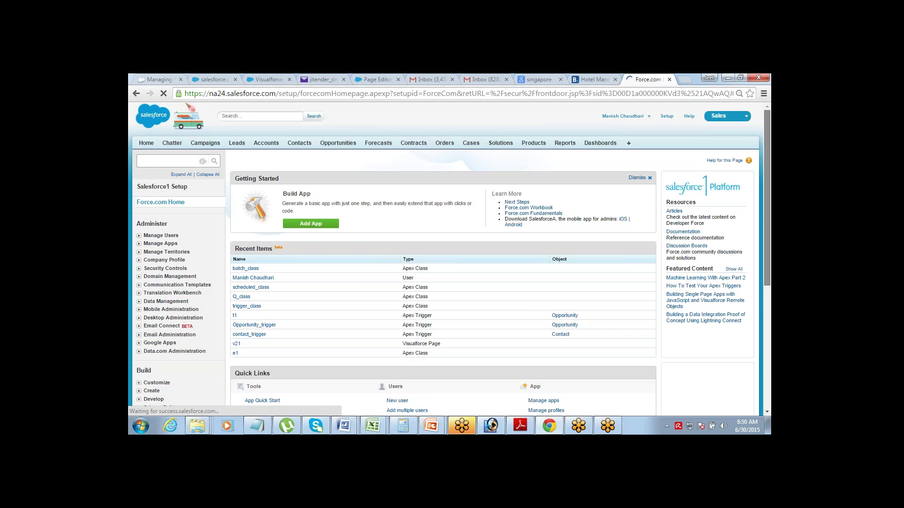
scroll(767, 236, "down", 4)
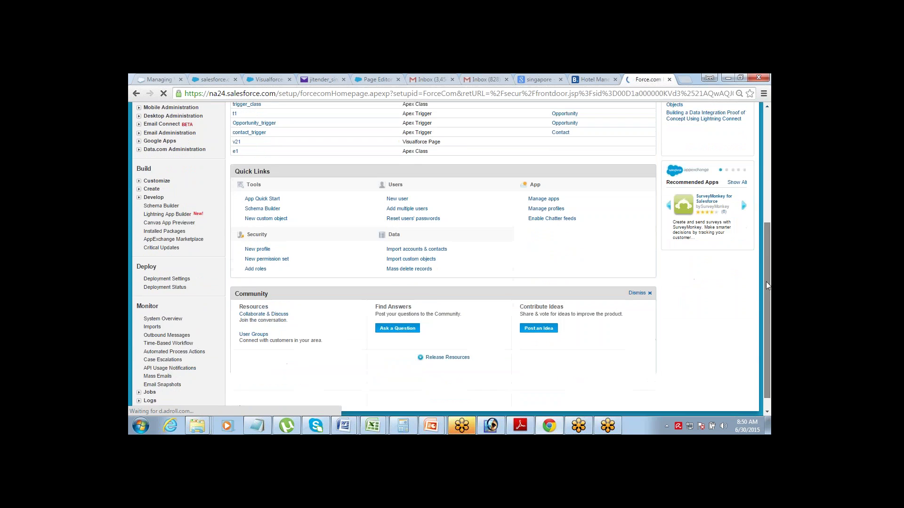
left_click_drag(767, 285, 771, 113)
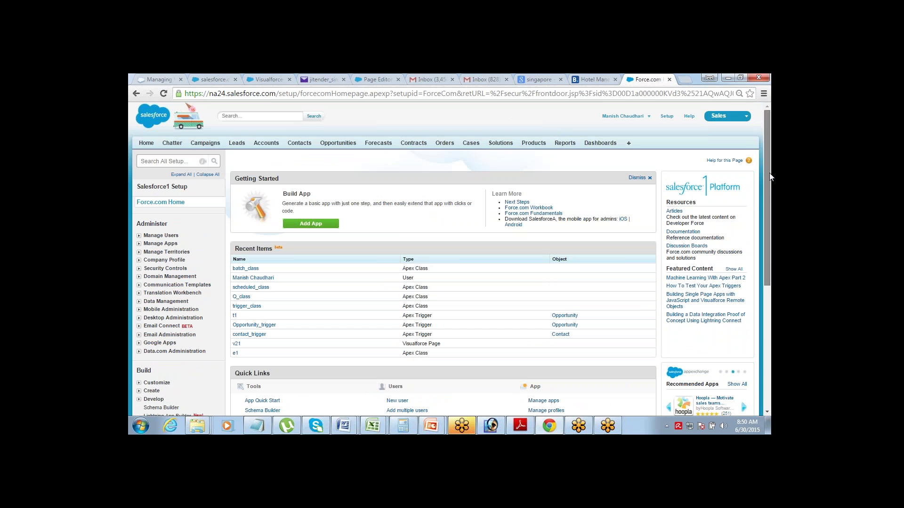
scroll(769, 174, "down", 2)
scroll(772, 144, "up", 2)
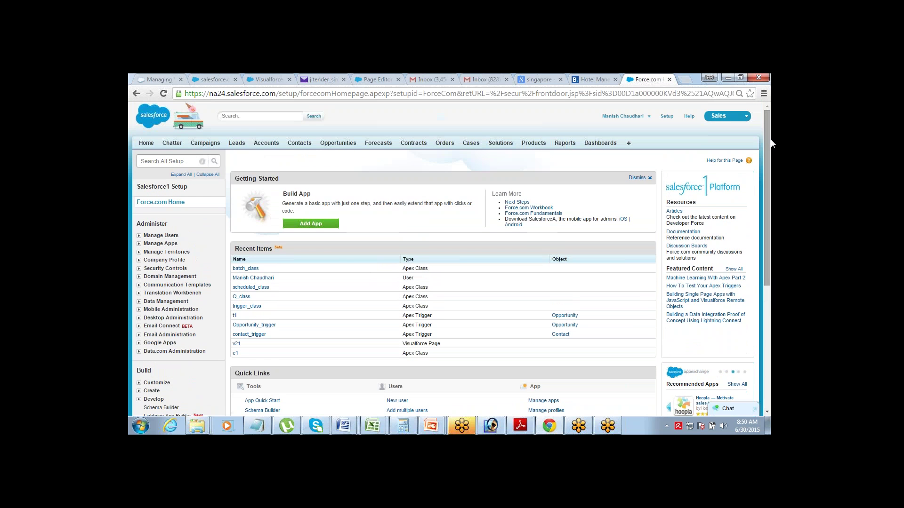
left_click(730, 117)
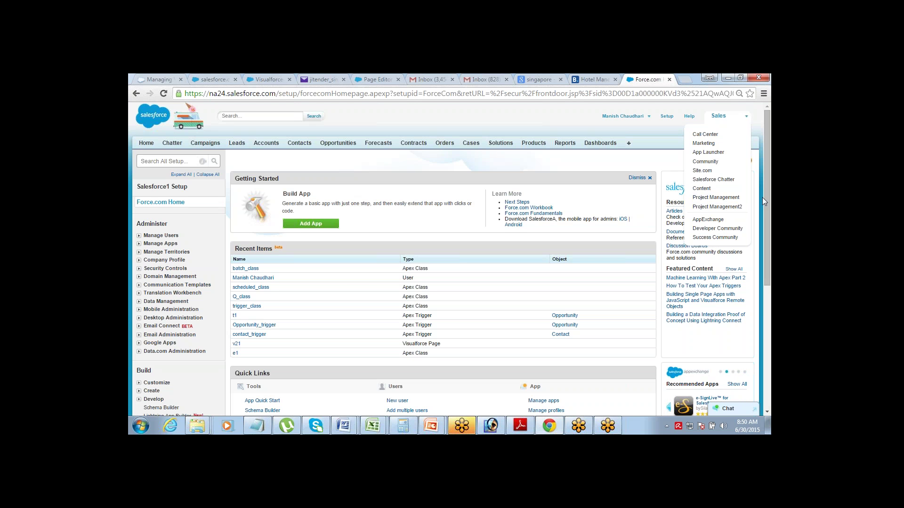
left_click_drag(764, 196, 762, 290)
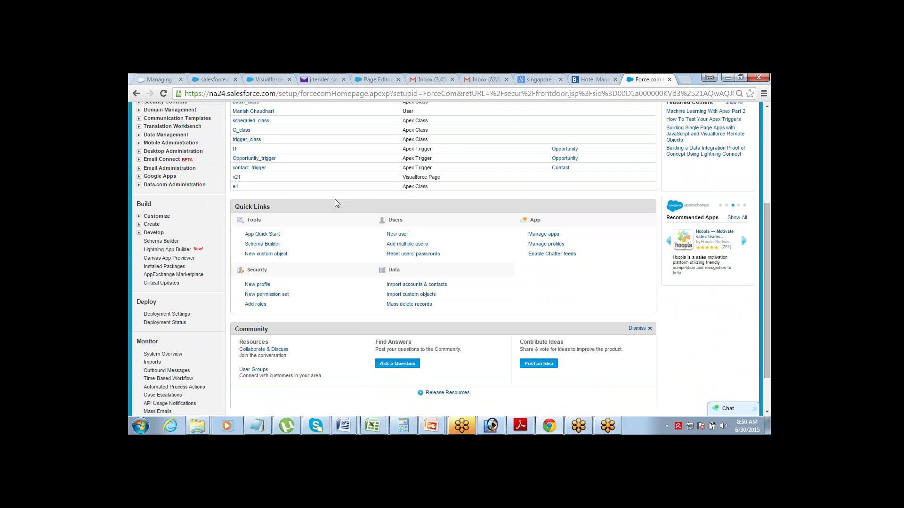
- Create and save a new unmanaged package named 'Package1' in English under Setup > Packages
left_click(140, 226)
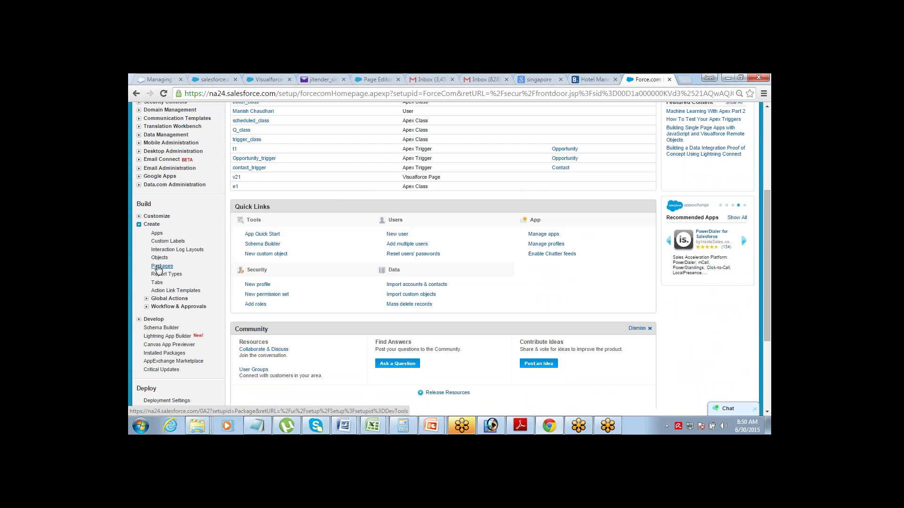
left_click(161, 266)
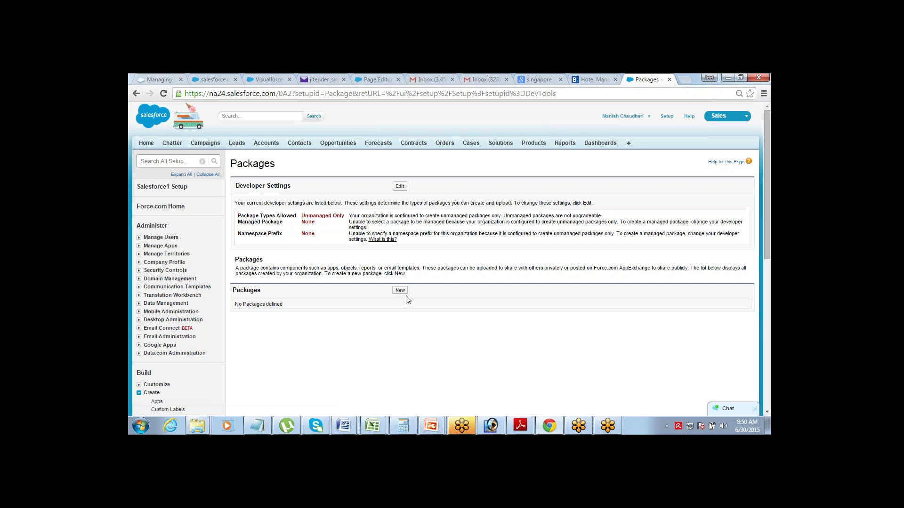
left_click(400, 290)
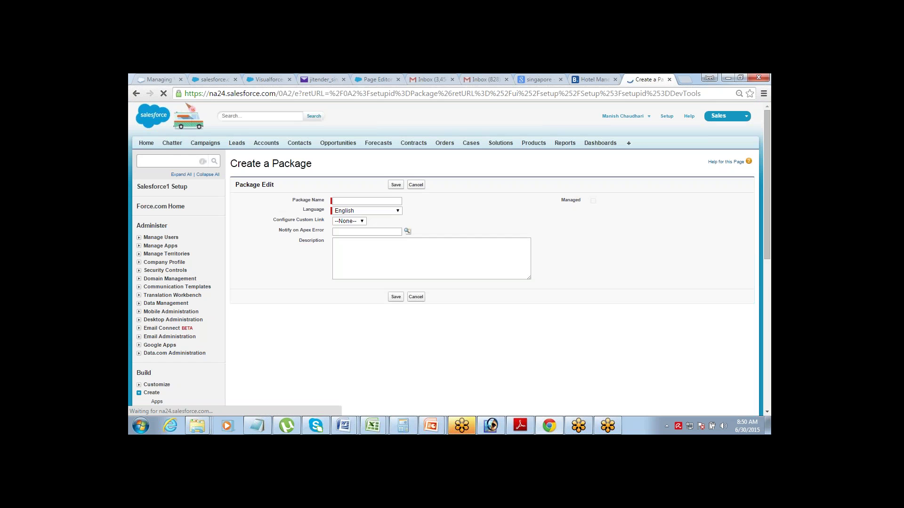
left_click(392, 201)
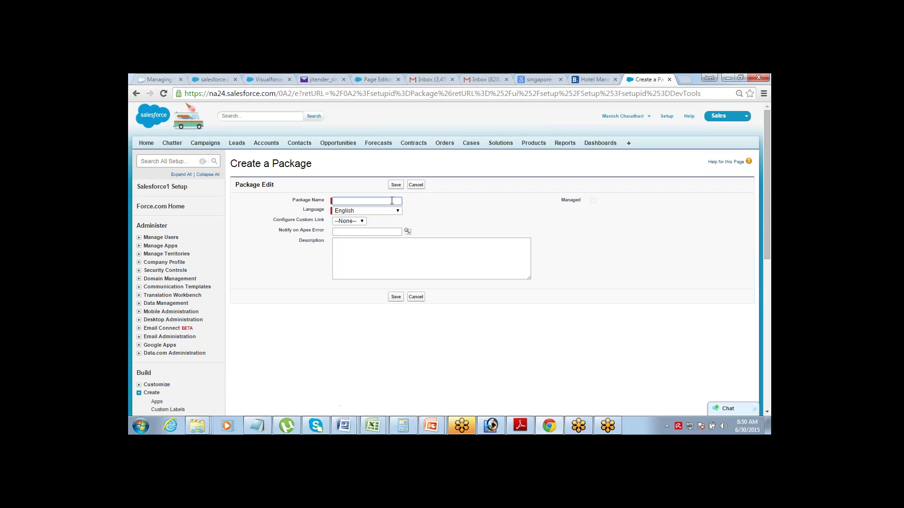
type("Pakage1")
key("Tab")
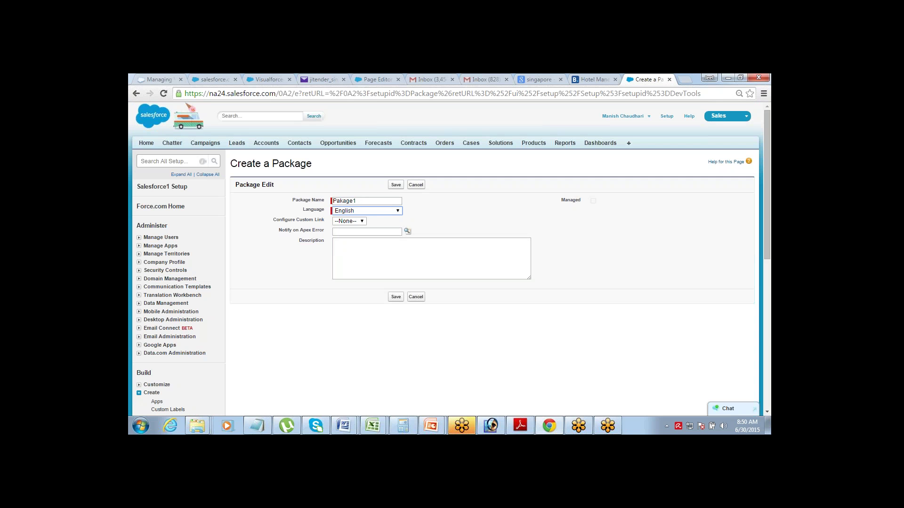
left_click(339, 201)
type("c")
left_click(460, 226)
left_click(395, 185)
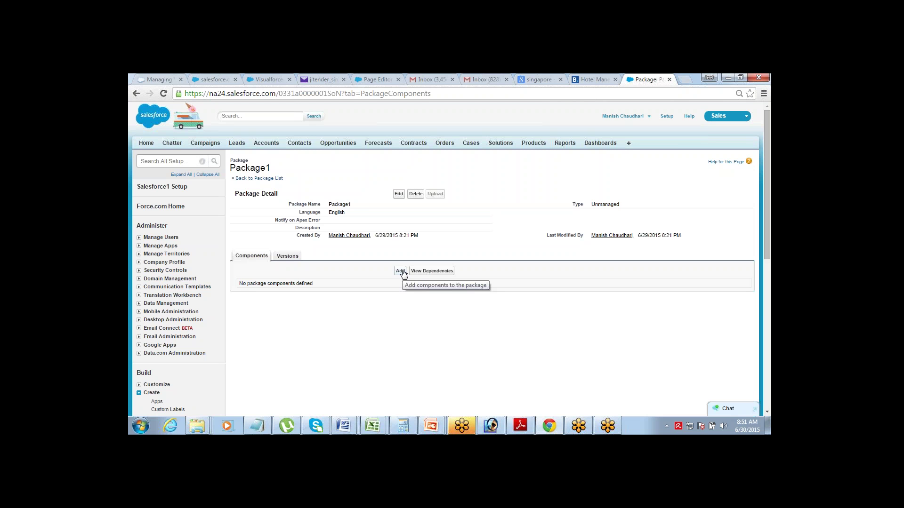
- Add the Project_Management app, keeping component type App, to Package1
left_click(400, 271)
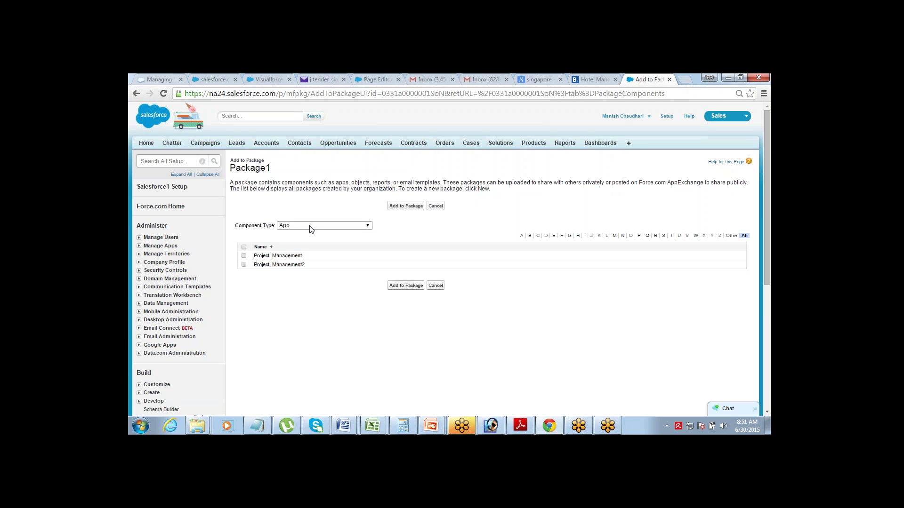
left_click(348, 225)
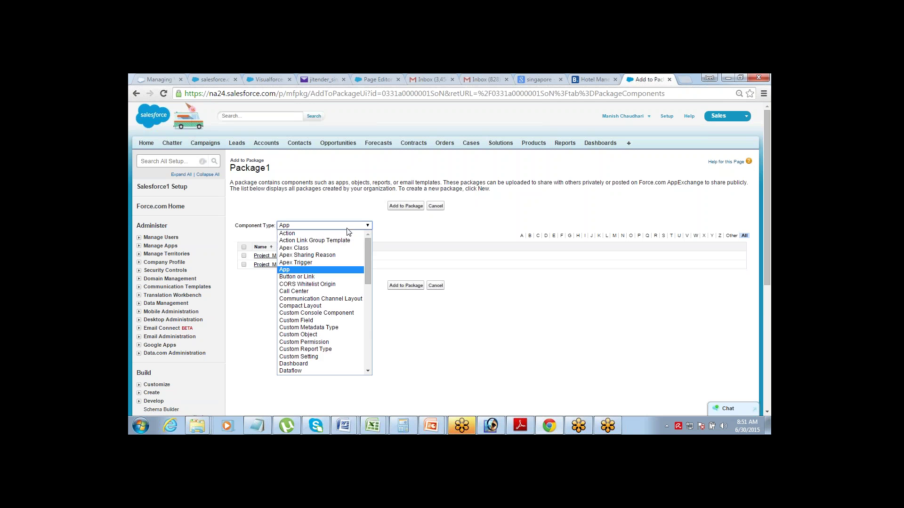
left_click_drag(367, 250, 368, 346)
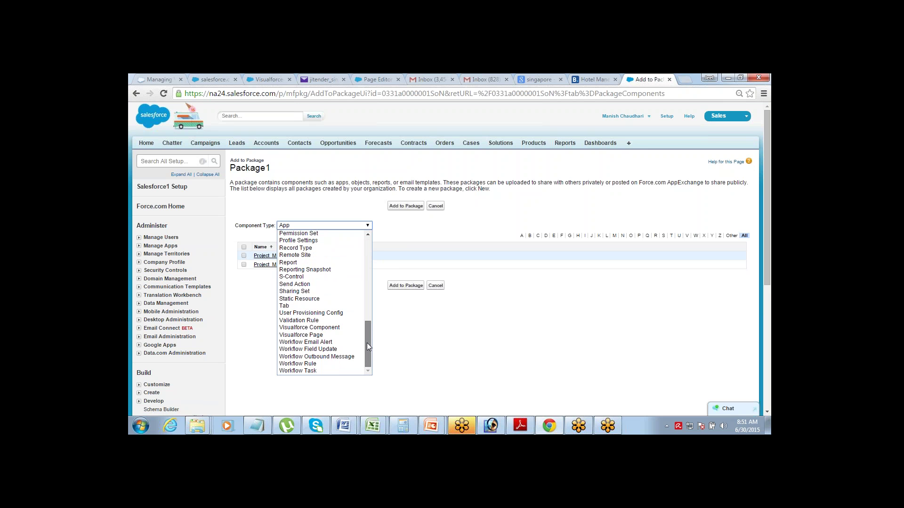
left_click_drag(367, 342, 366, 243)
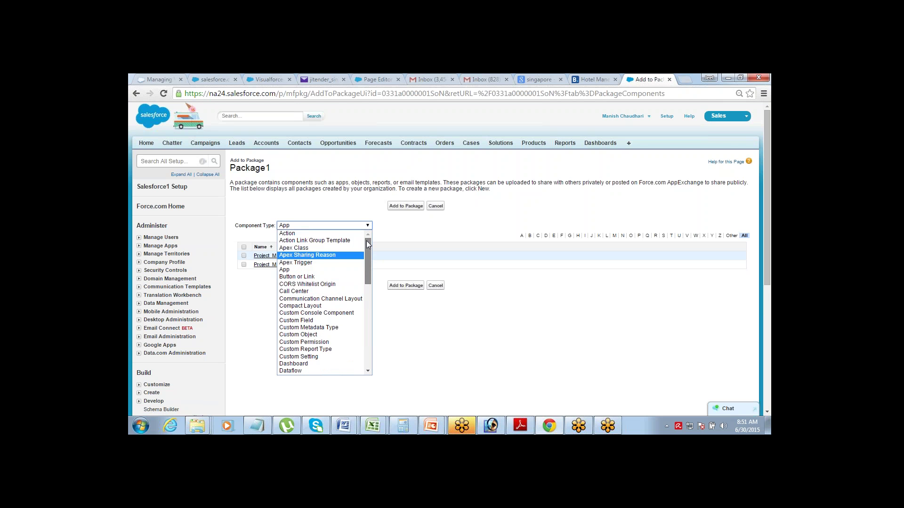
left_click(243, 282)
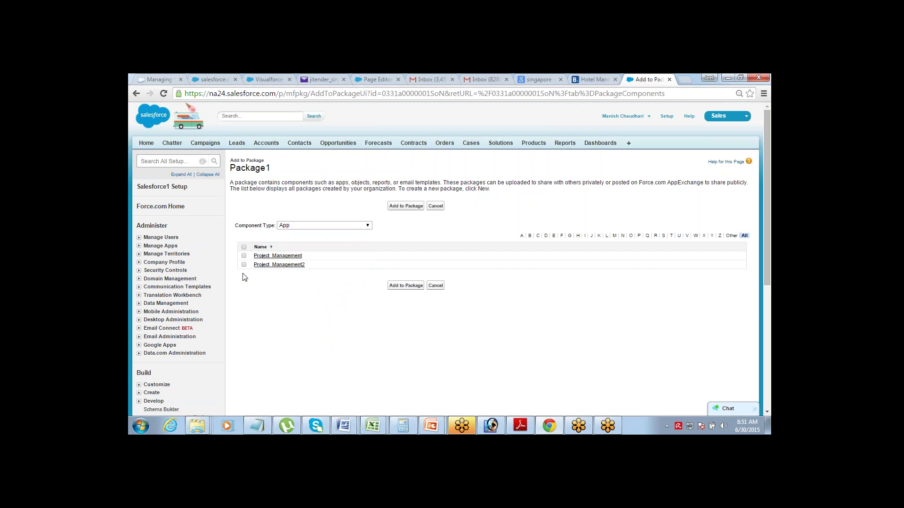
left_click(243, 256)
left_click(402, 206)
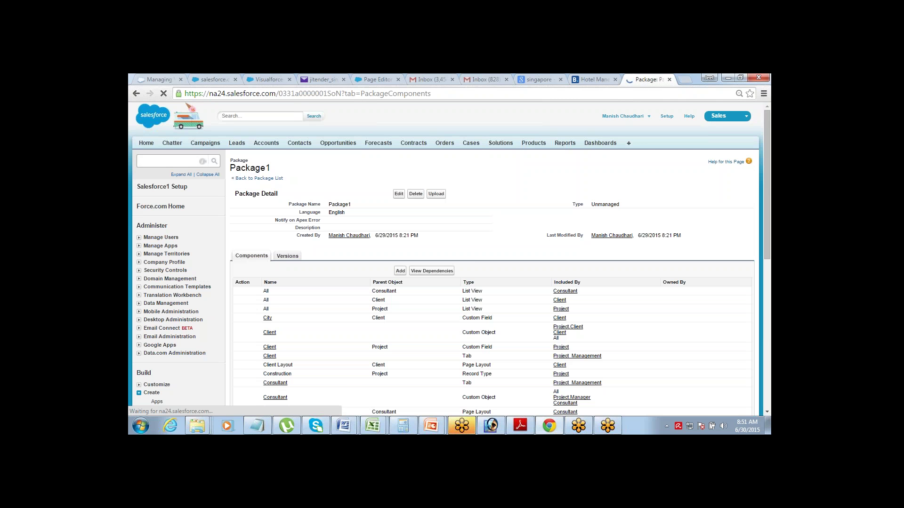
left_click_drag(768, 187, 765, 205)
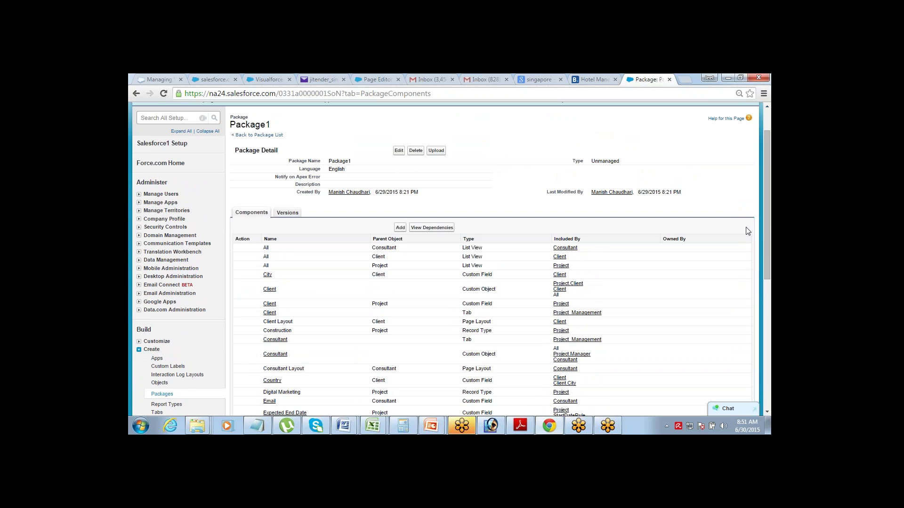
left_click_drag(764, 242, 767, 190)
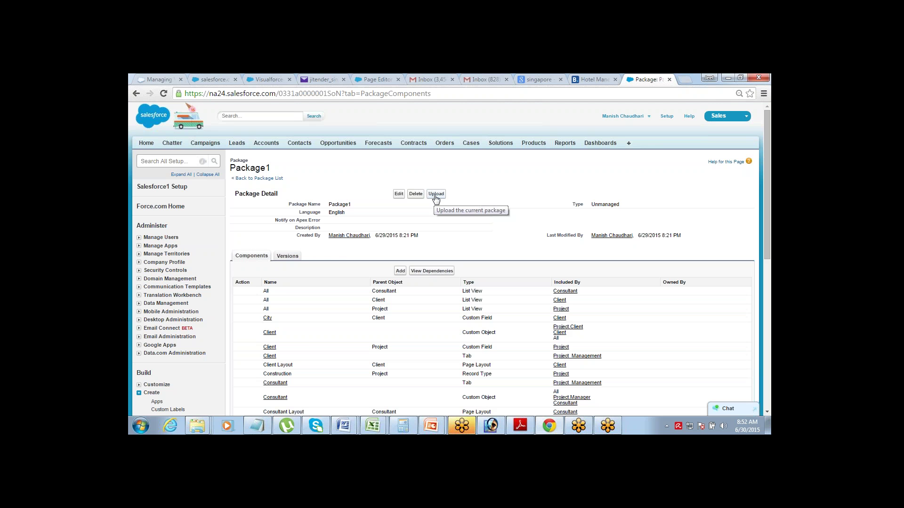
- Upload Package1 as version 1.0 named 'June2015' with no password
left_click(436, 195)
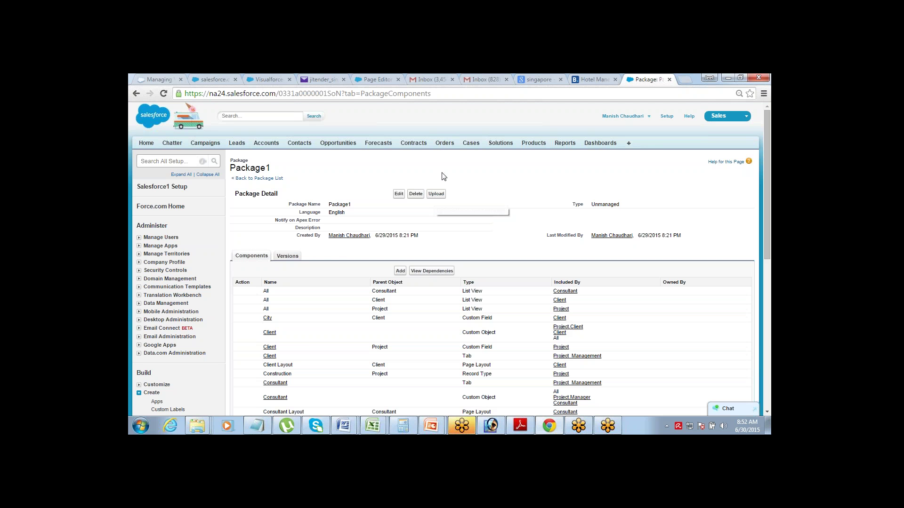
left_click(438, 195)
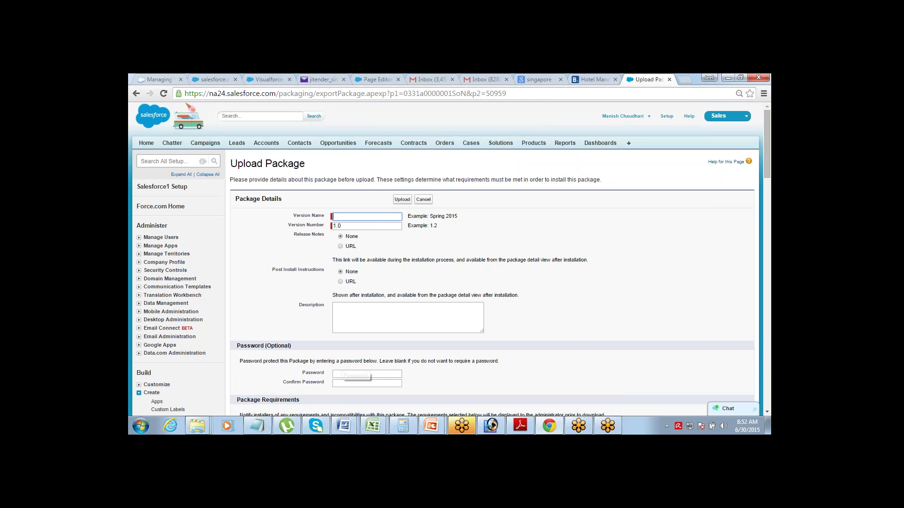
left_click(346, 374)
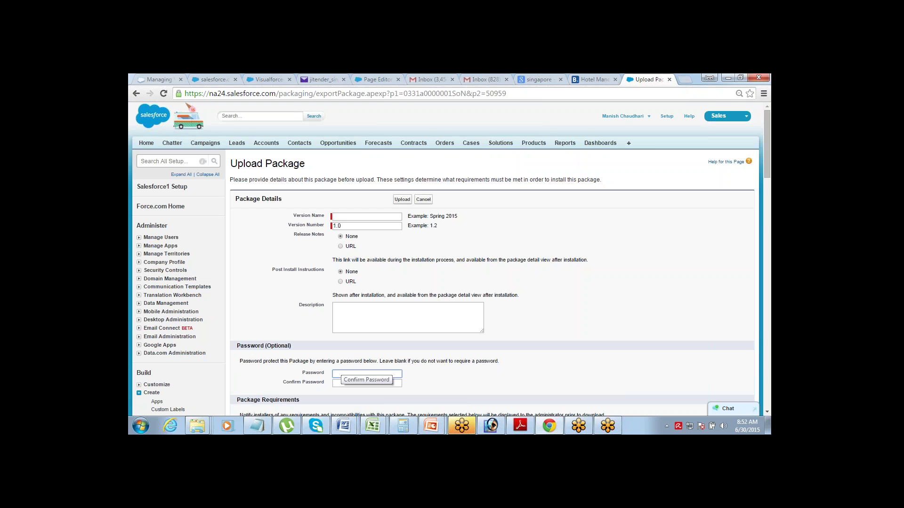
key("Tab")
left_click(341, 375)
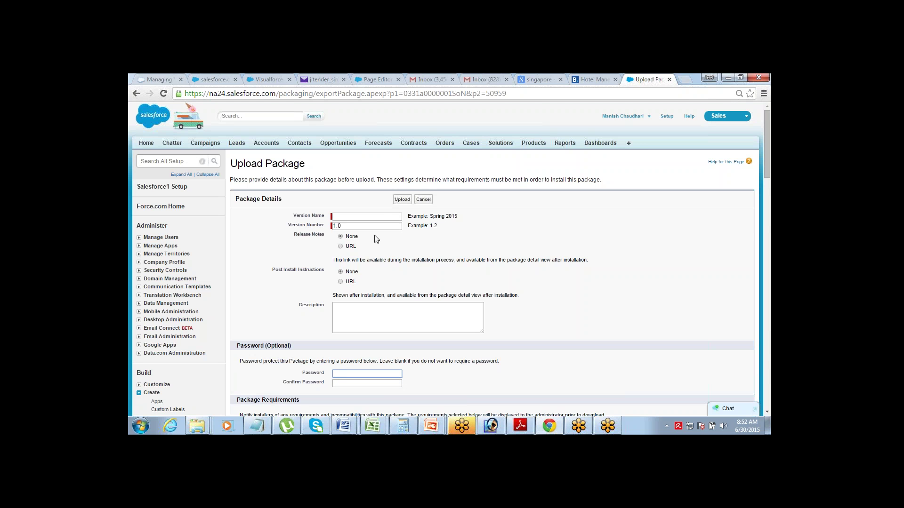
left_click(379, 217)
type("Jun")
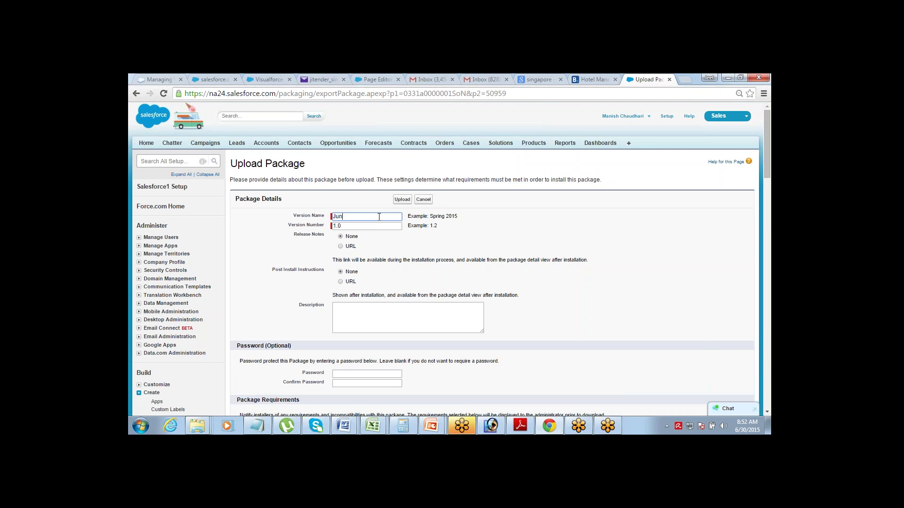
type("e2015")
left_click(441, 245)
left_click(401, 199)
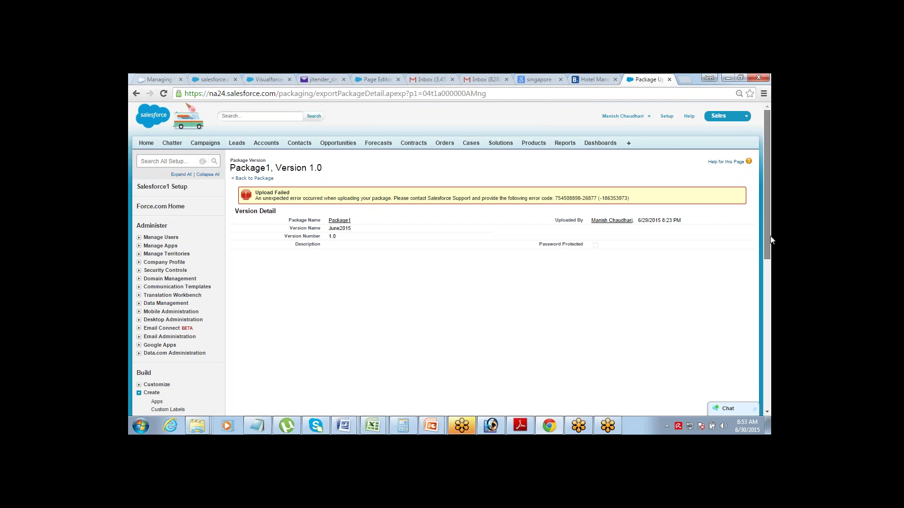
- Return to Package1 and review its Components list including the Project_Management app
scroll(769, 235, "down", 1)
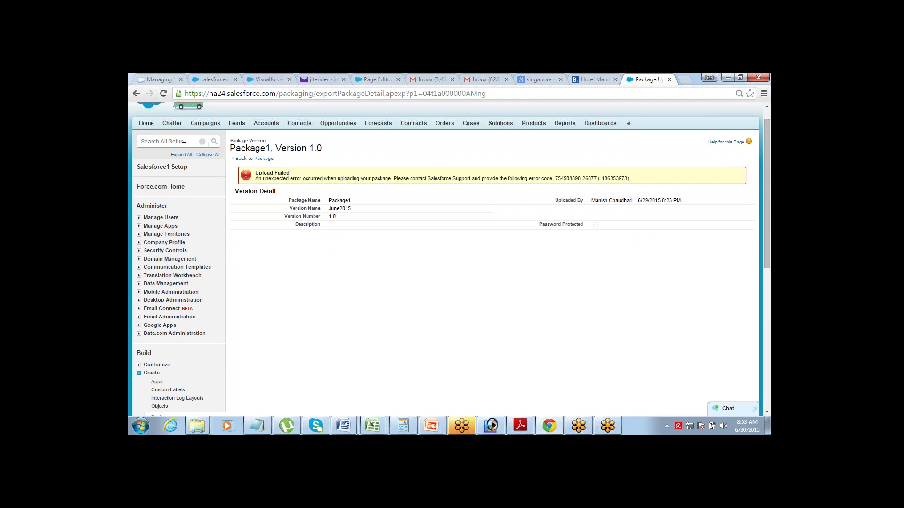
left_click(240, 158)
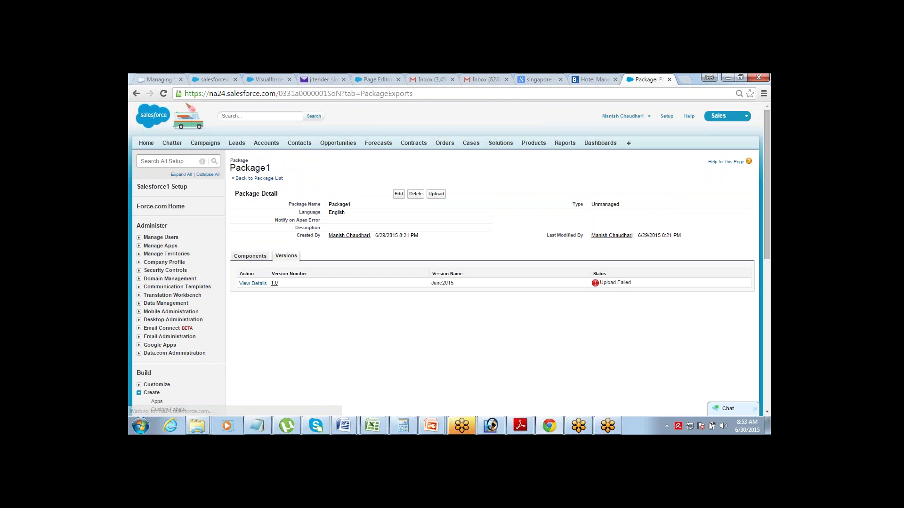
left_click(251, 258)
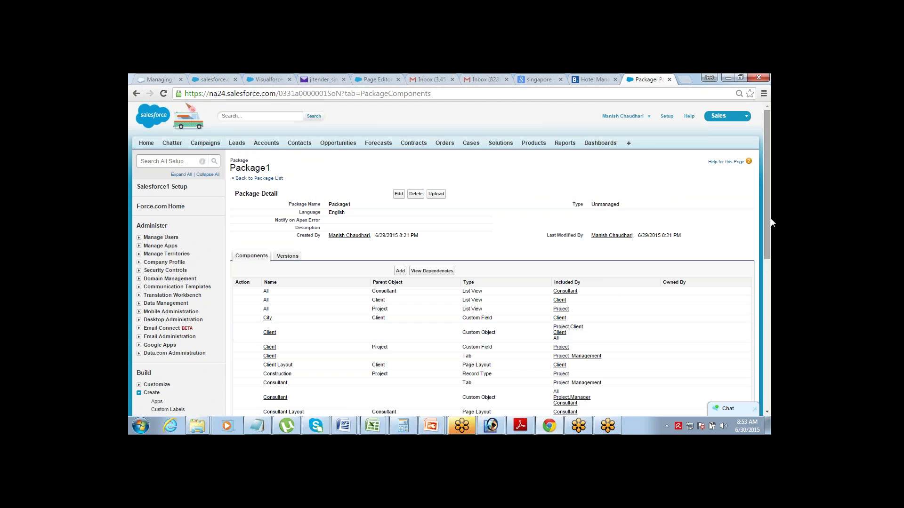
left_click_drag(770, 219, 769, 326)
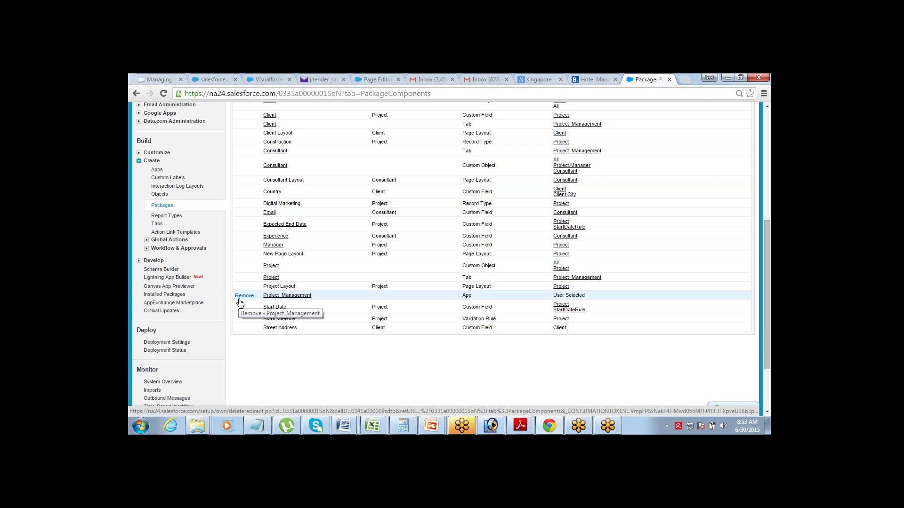
- Remove the Project_Management app from Package1 and bring up the Add to Package page
left_click(244, 296)
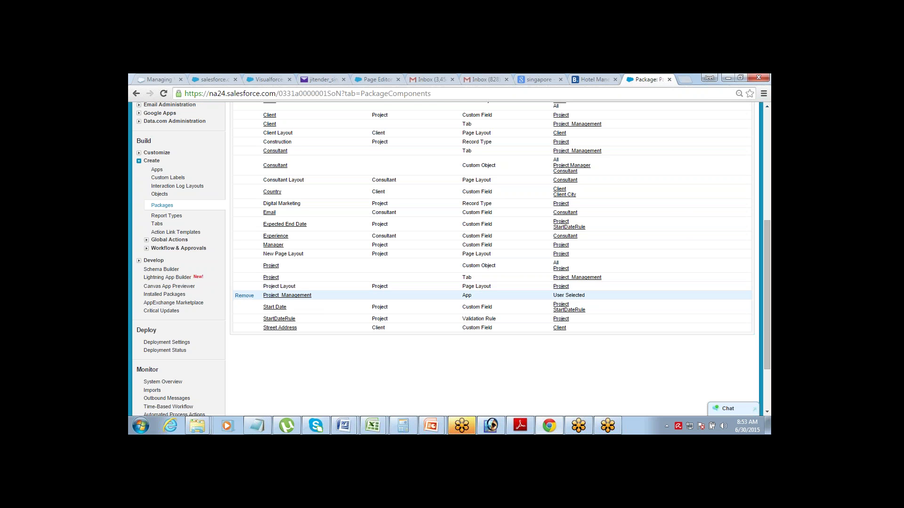
left_click(245, 295)
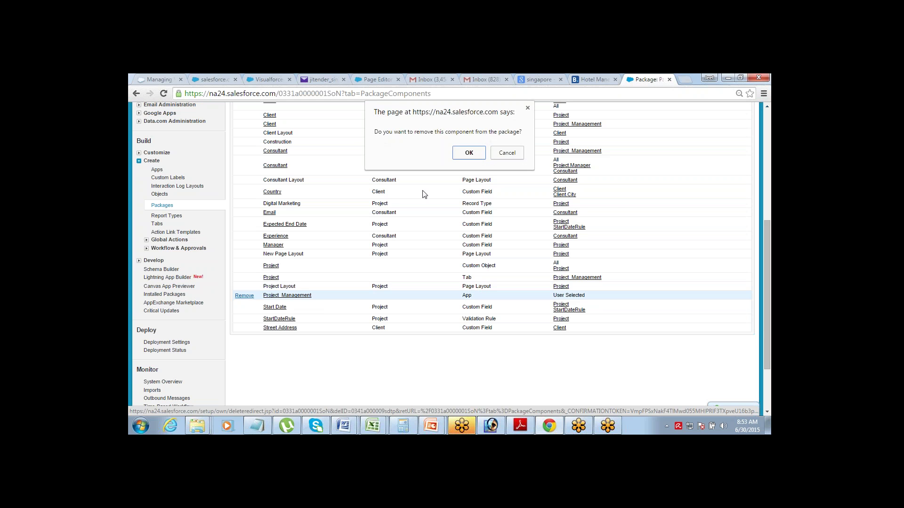
left_click(475, 155)
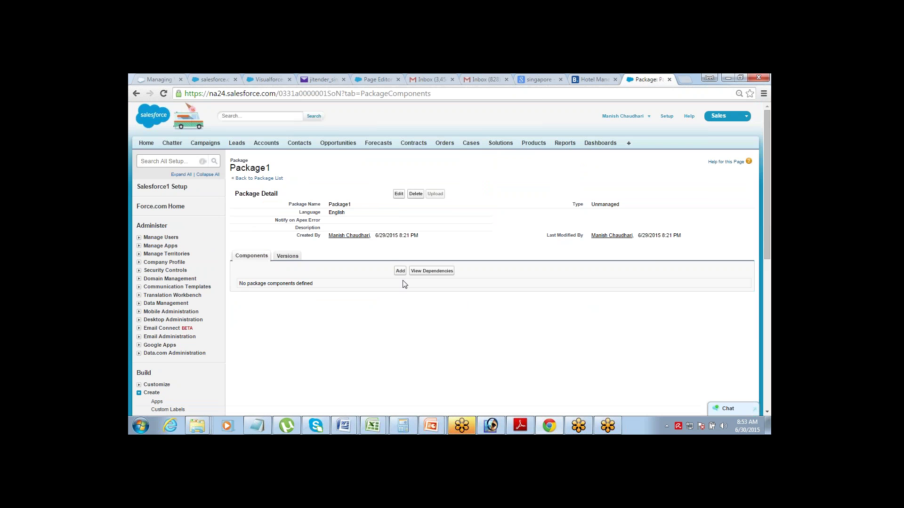
left_click(400, 271)
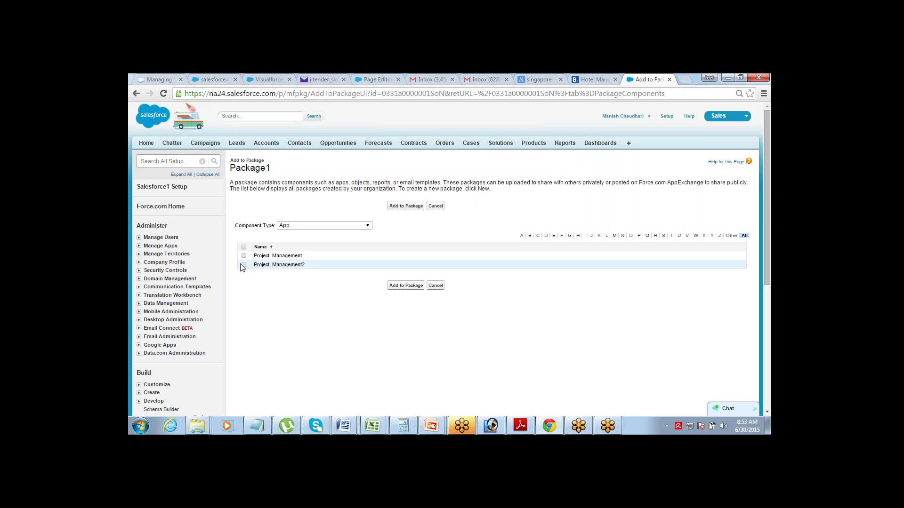
- Add the Project_Management2 app to Package1 and review its Client123, Consultant123 and Project123 components
left_click(243, 264)
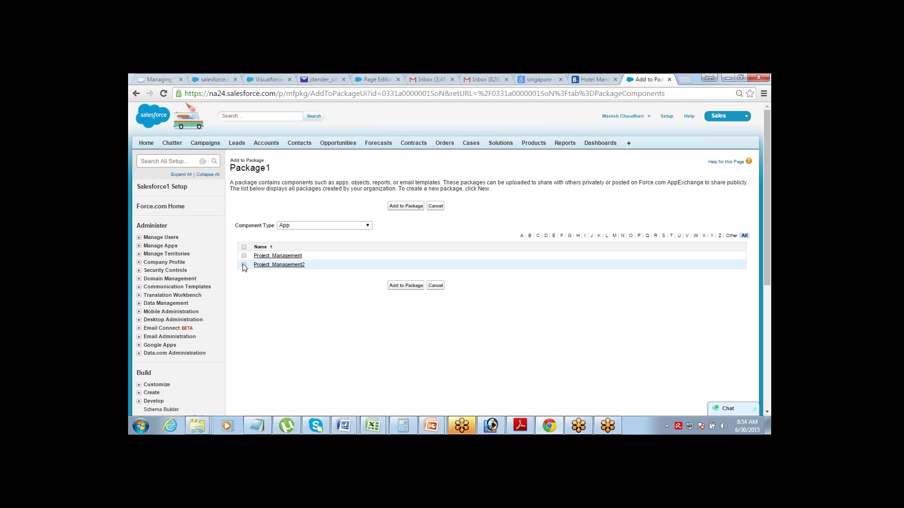
left_click(398, 286)
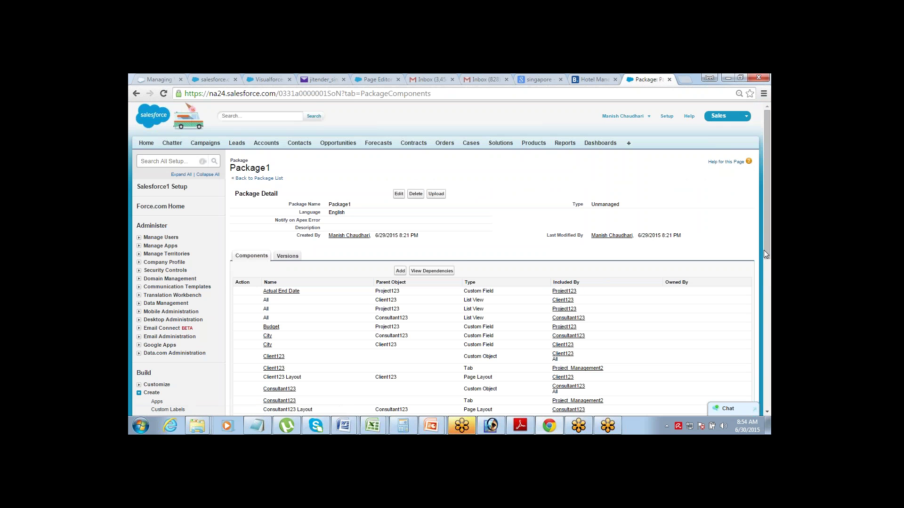
left_click_drag(770, 221, 639, 198)
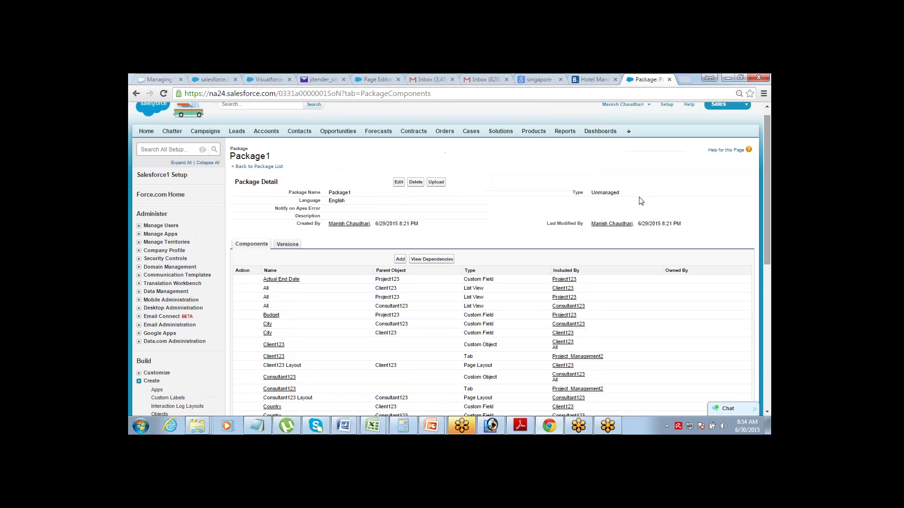
- Upload Package1 as version 1.0 named 'June2015_v2'
left_click(437, 183)
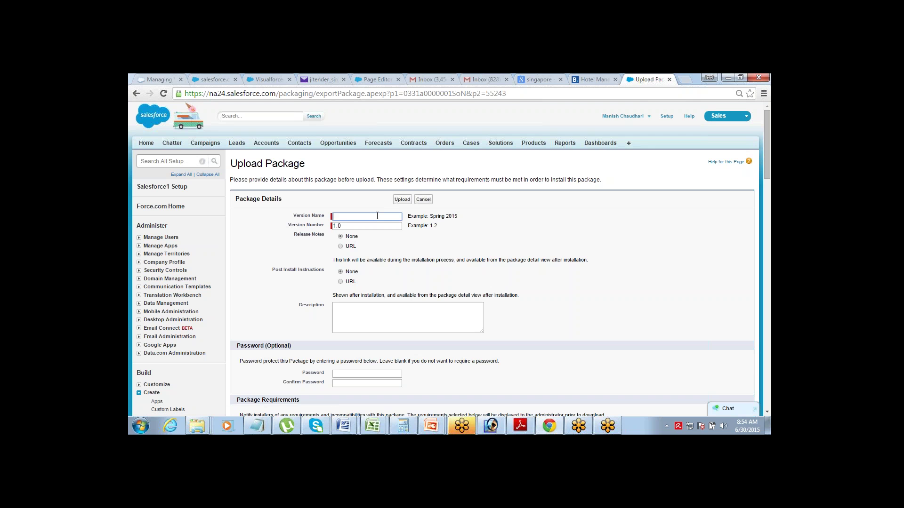
type("June2015_v2")
left_click(407, 202)
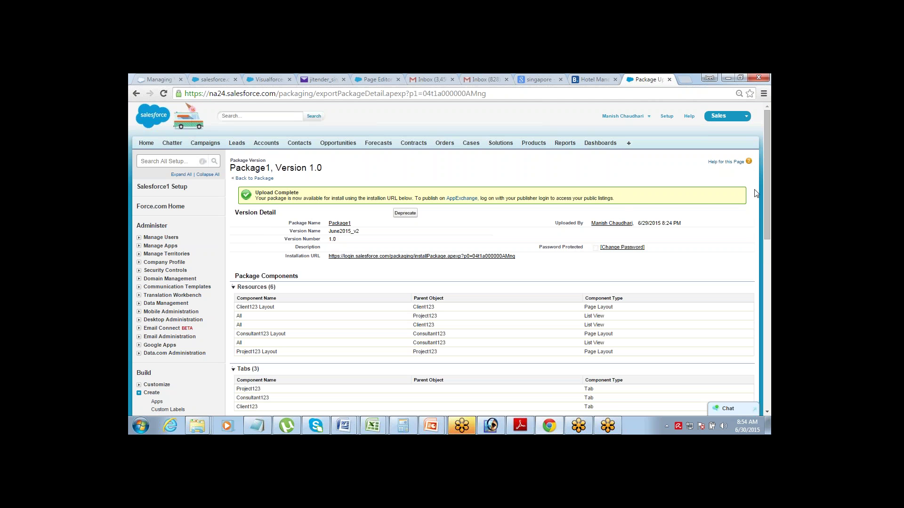
scroll(771, 189, "down", 1)
scroll(771, 189, "down", 1)
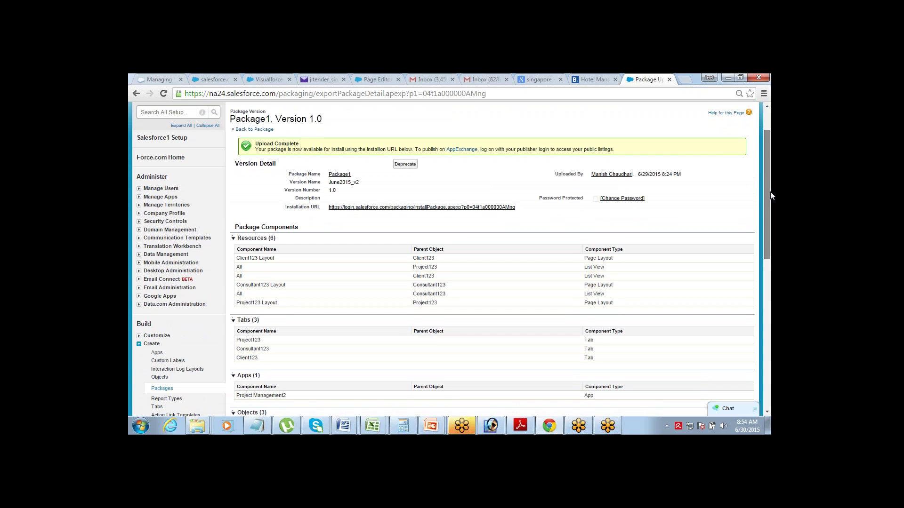
left_click_drag(771, 196, 757, 155)
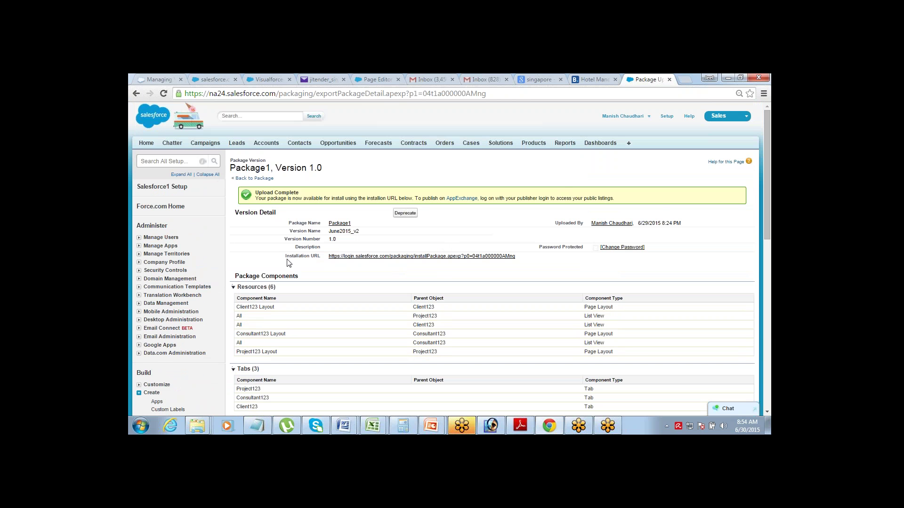
left_click_drag(287, 256, 319, 256)
left_click(527, 258)
- From Package1's Components list, add the Visualforce page v1 to the package
left_click(267, 179)
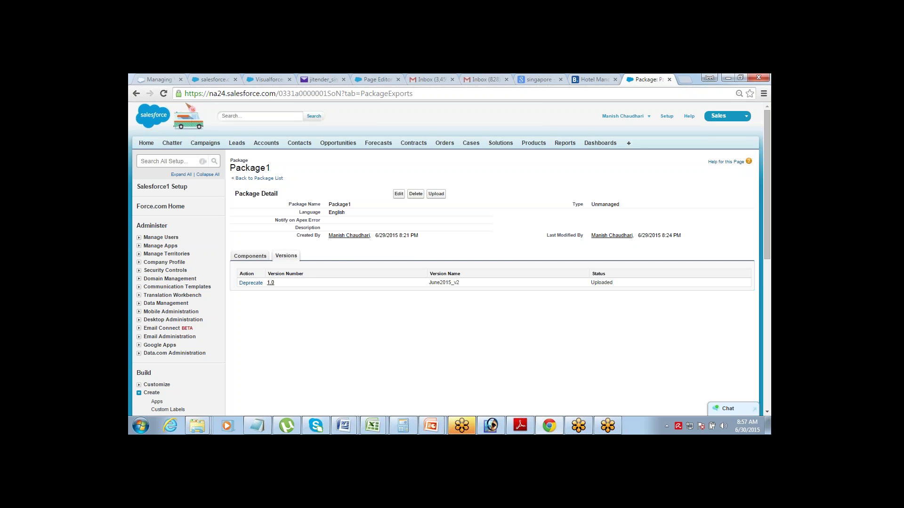
left_click(250, 257)
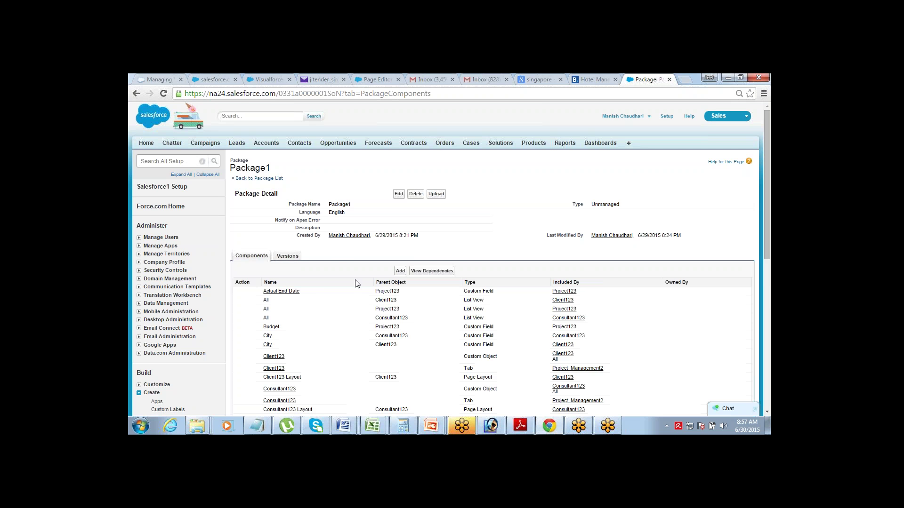
left_click(400, 272)
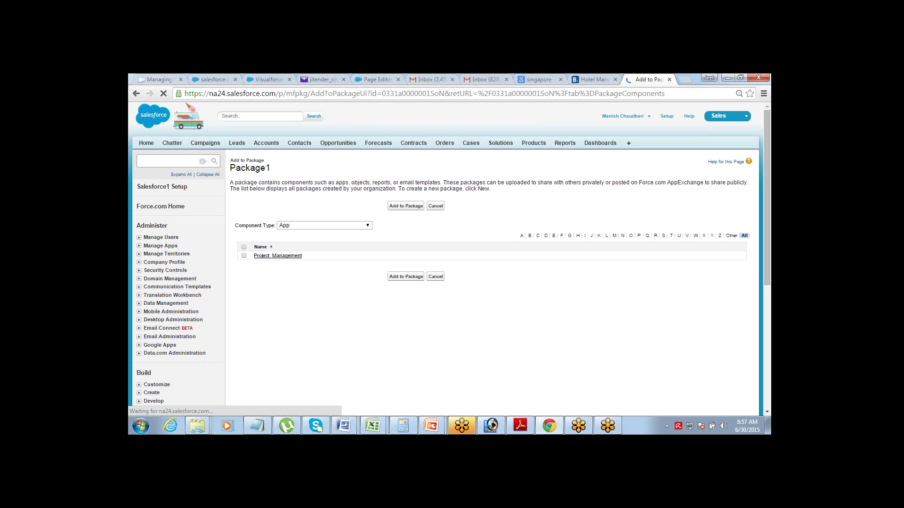
left_click(368, 226)
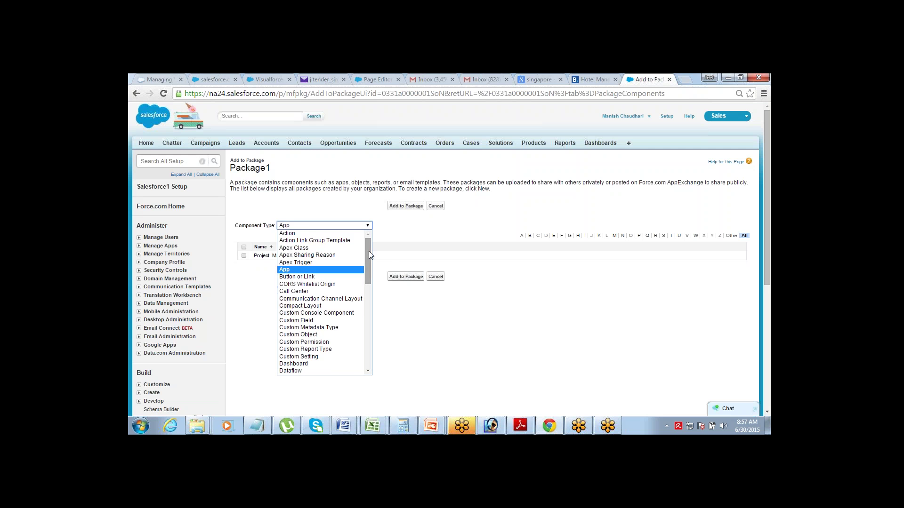
left_click_drag(369, 251, 366, 323)
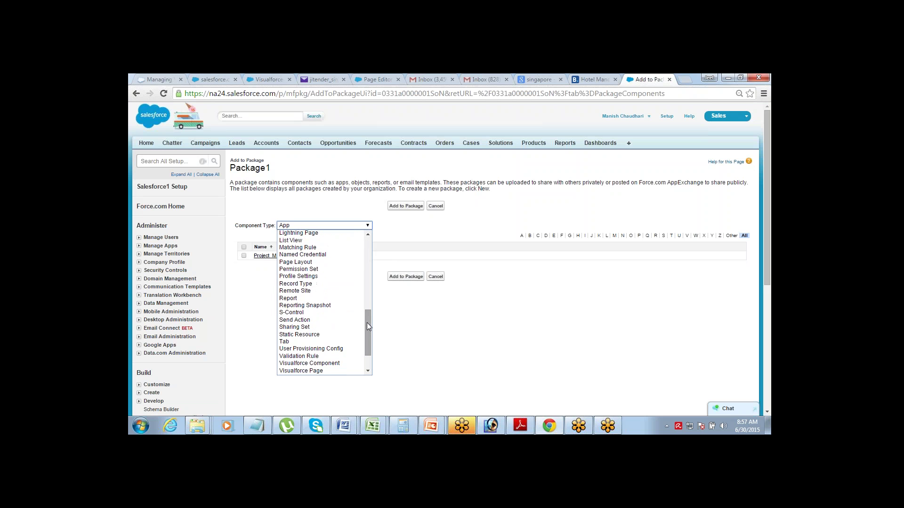
left_click(324, 372)
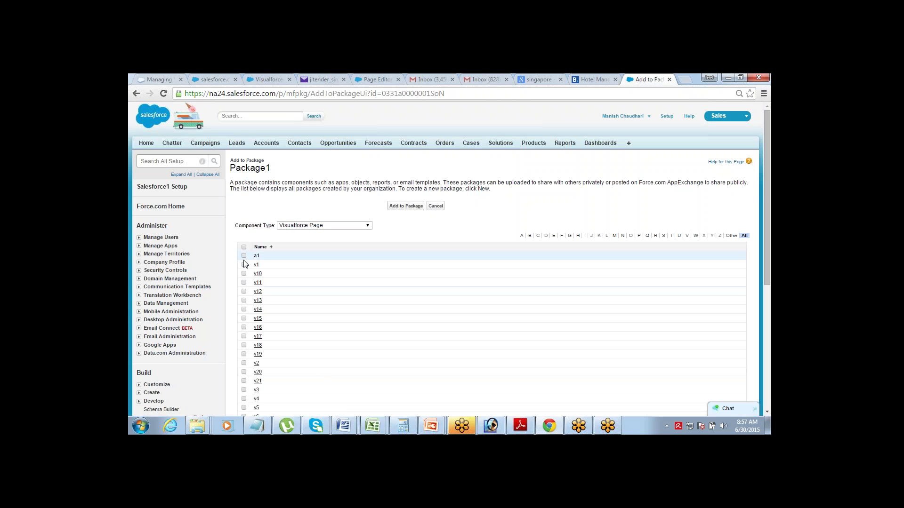
left_click(243, 265)
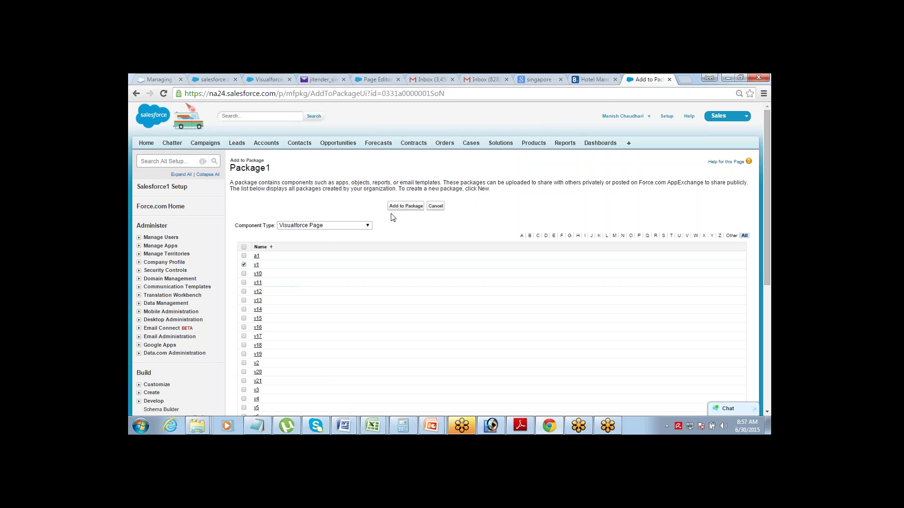
left_click(407, 206)
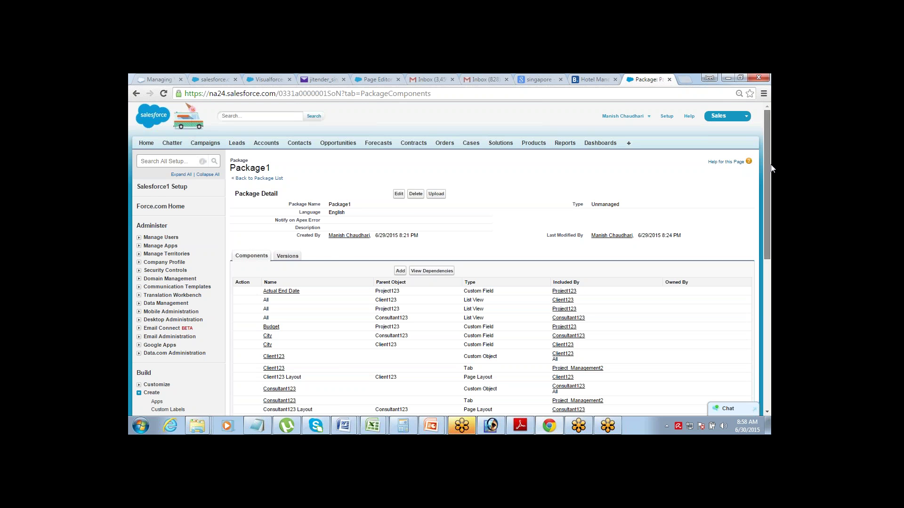
- Return to the Packages setup page via Build > Create in the Setup sidebar
left_click_drag(768, 159, 772, 204)
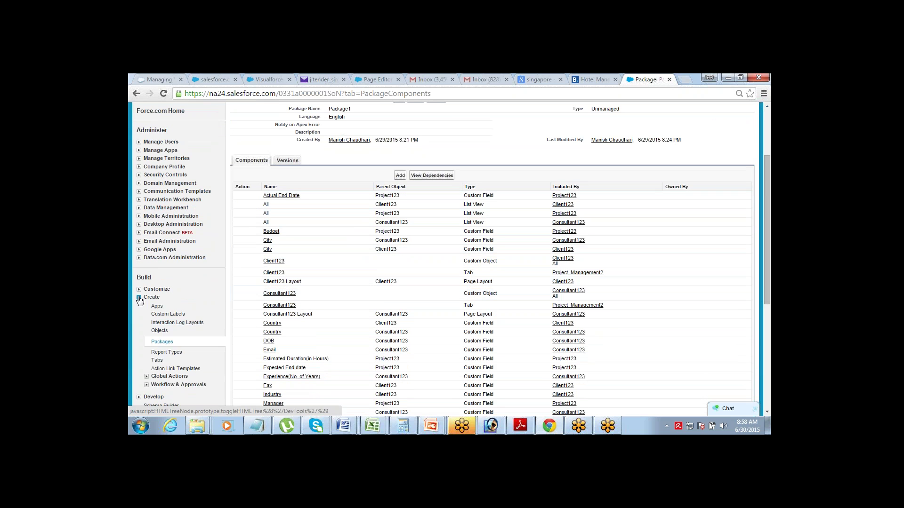
left_click(162, 343)
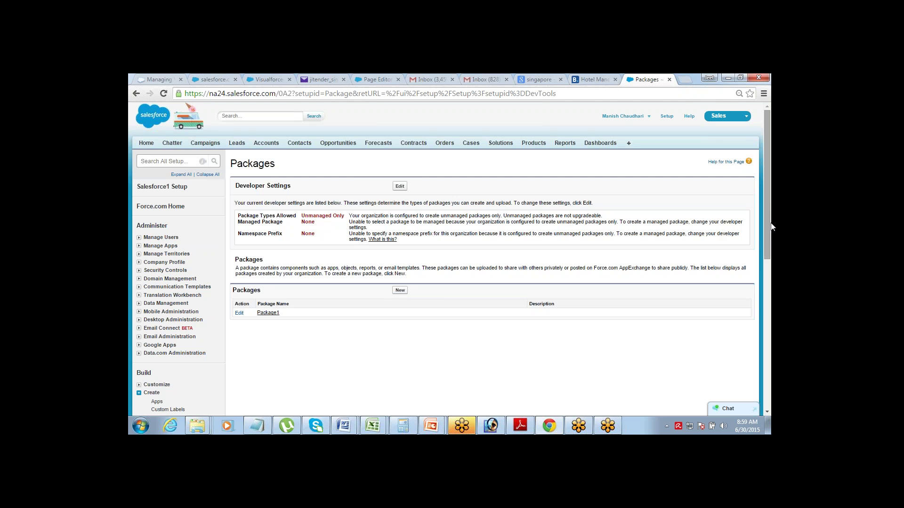
- Switch from Salesforce to the Notepad window holding the packaging notes
scroll(769, 209, "down", 1)
scroll(769, 210, "up", 1)
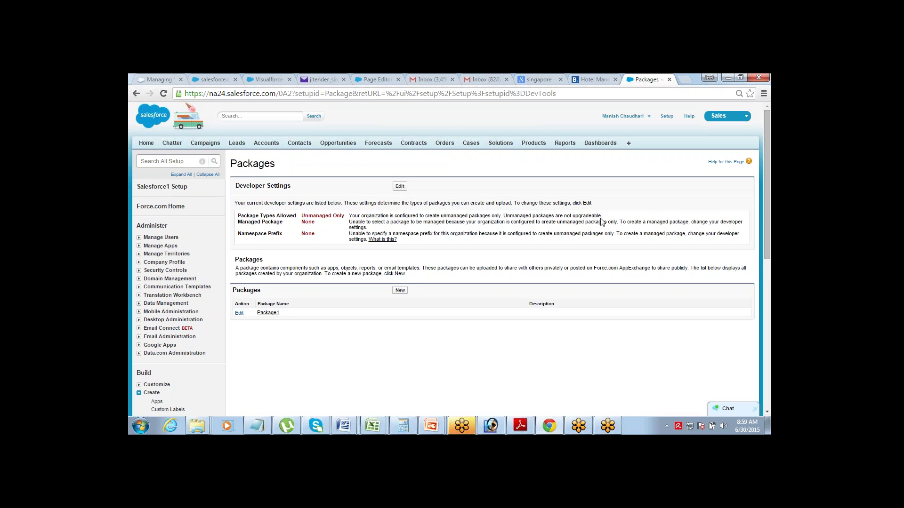
left_click(261, 421)
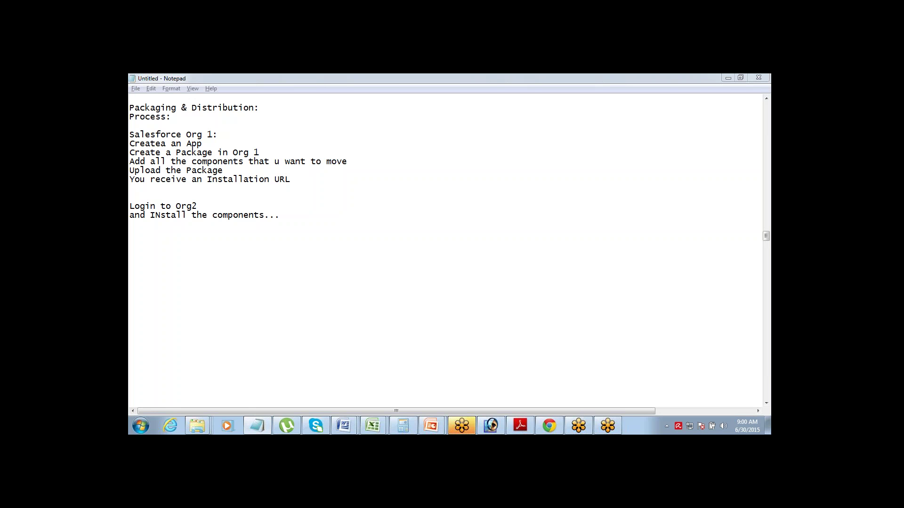
- Add a 'Sandbox:' heading with a '???' placeholder at the end of the notes
left_click(297, 216)
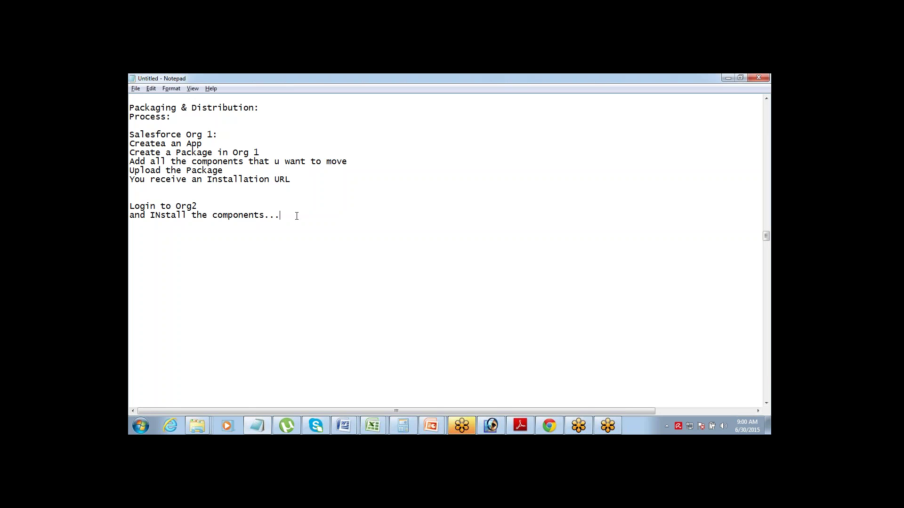
key("Return")
type("Sandbox")
type(":")
key("Return")
key("Return")
type("???")
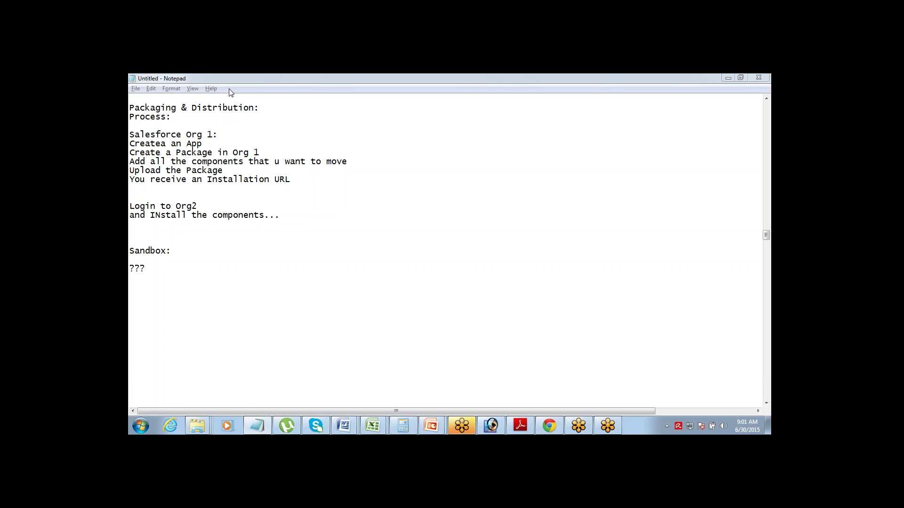
- Place the caret after the '???' placeholder to resume editing
left_click(350, 90)
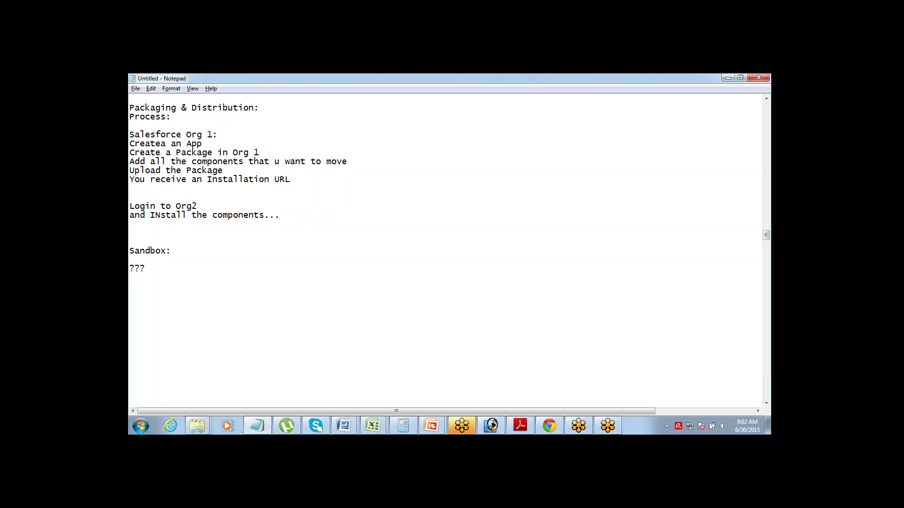
- Replace '???' with 'Development' and lines Stage 1 > Development, Stage 2 > Testing, Stage 3 > Production
key("BackSpace")
key("BackSpace")
key("BackSpace")
key("BackSpace")
type("Development")
key("Return")
key("Return")
type("Stage 1 > Devel")
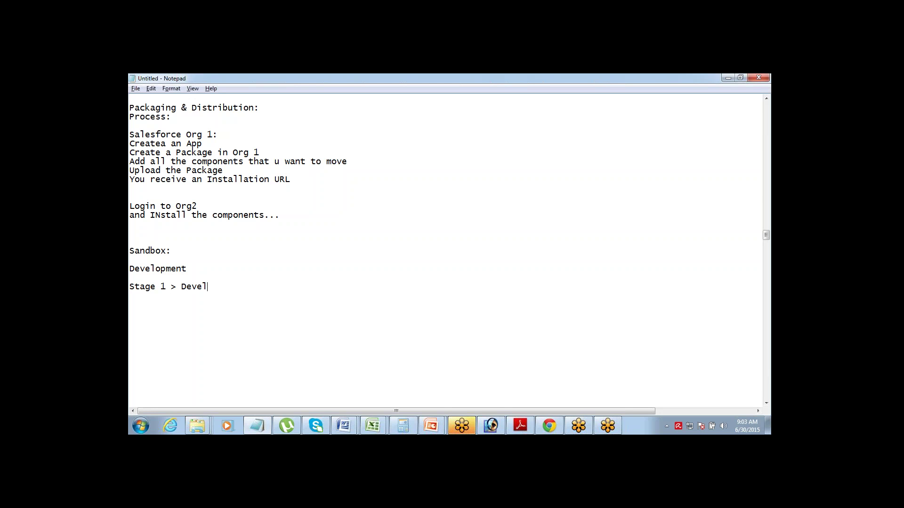
type("opment")
key("Return")
type("Stage 2 >")
type("Testing")
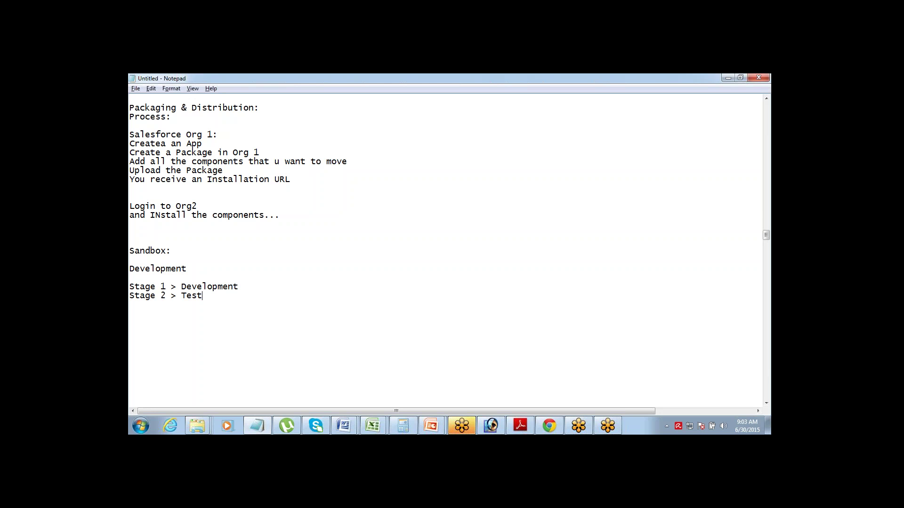
key("Return")
type("Stage 3 > Productio")
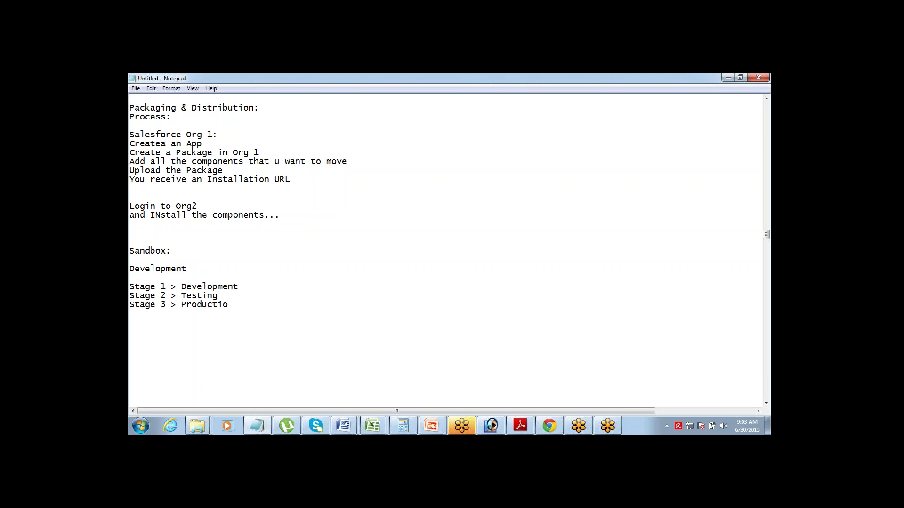
type("n")
- Highlight each of the three Stage lines in turn to point them out
key("ctrl+shift+Left")
key("ctrl+shift+Left")
key("ctrl+shift+Left")
key("ctrl+shift+Left")
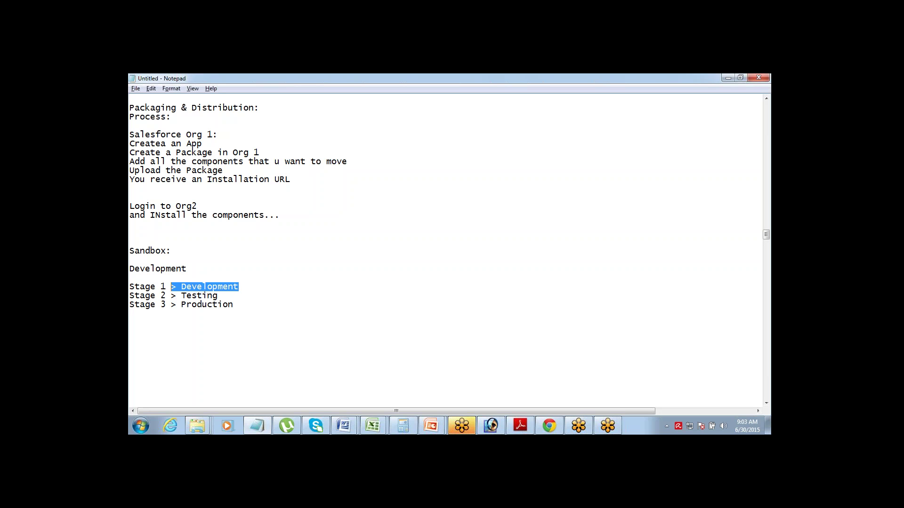
key("Down")
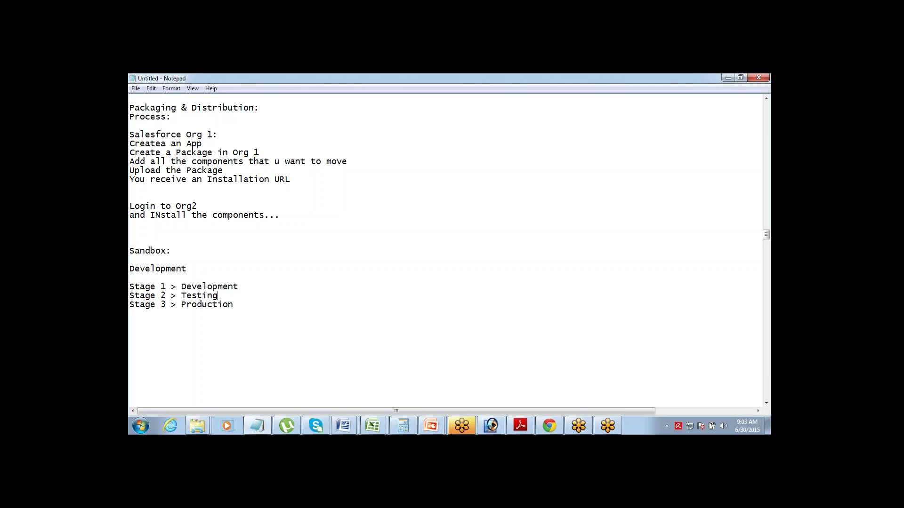
key("ctrl+shift+Left")
key("ctrl+shift+Left")
key("ctrl+shift+Left")
key("ctrl+shift+Left")
key("Down")
key("End")
key("ctrl+shift+Left")
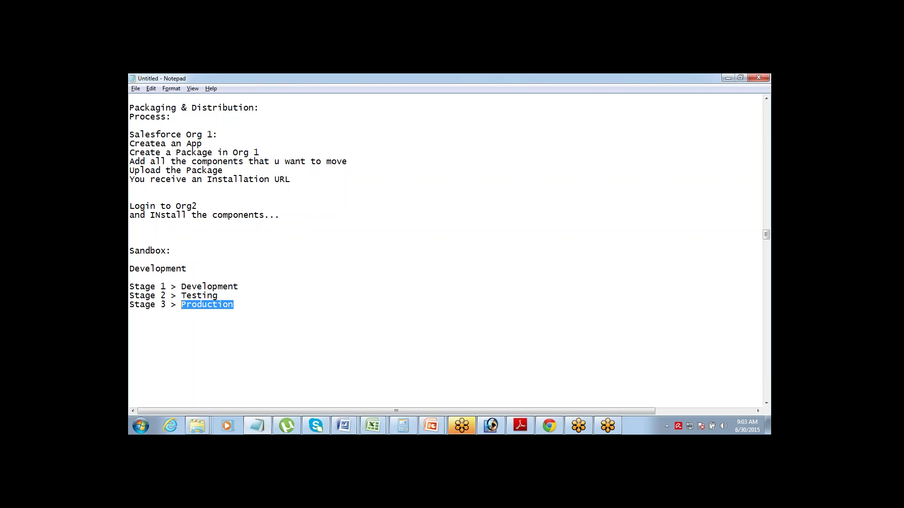
key("ctrl+shift+Left")
key("ctrl+shift+Left")
key("ctrl+shift+Left")
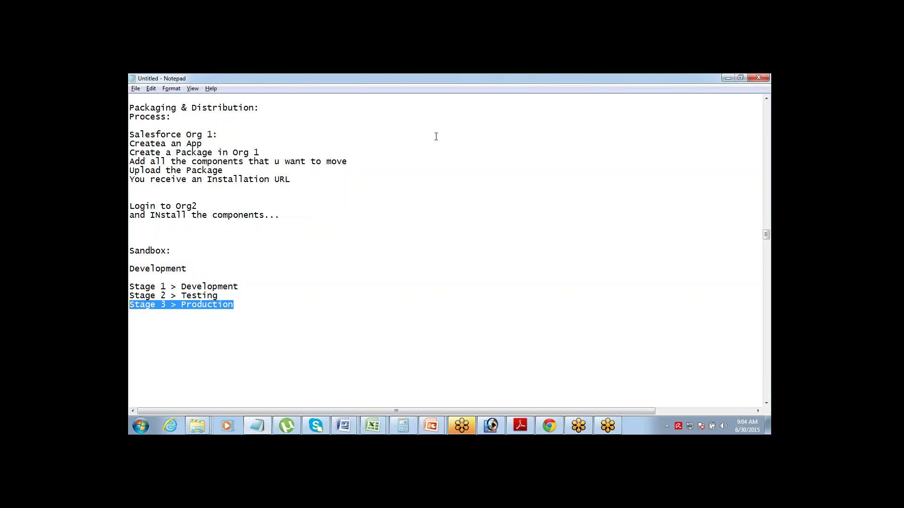
- Place the caret at the end of the Stage 3 > Production line
left_click(246, 307)
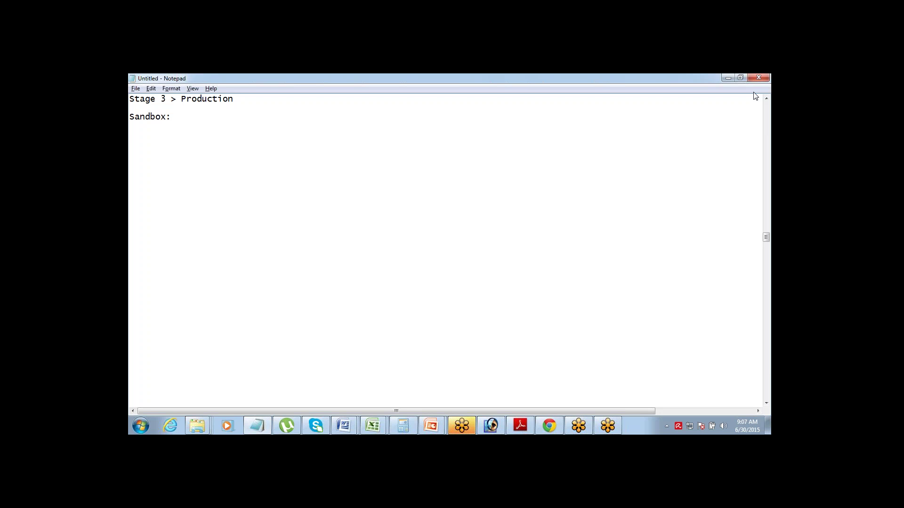
- Add the line 'URL: test.salesforce.com' under the Sandbox: heading
key("Return")
key("Return")
type("test.salesforce.com")
key("shift+Home")
left_click(171, 126)
type("URL")
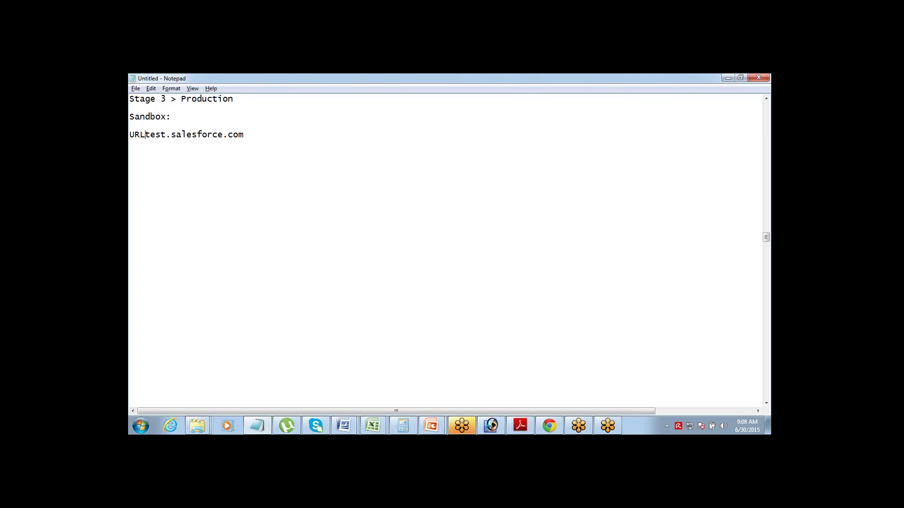
type(":")
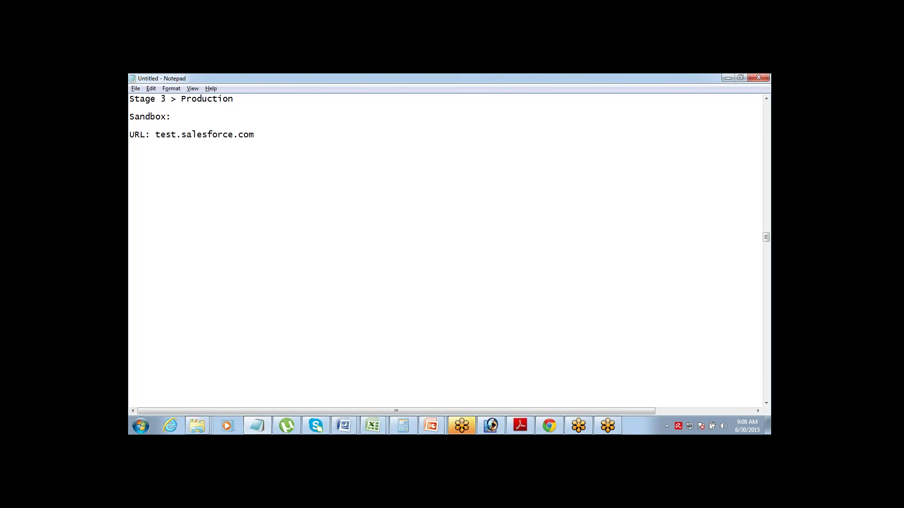
left_click_drag(254, 135, 155, 135)
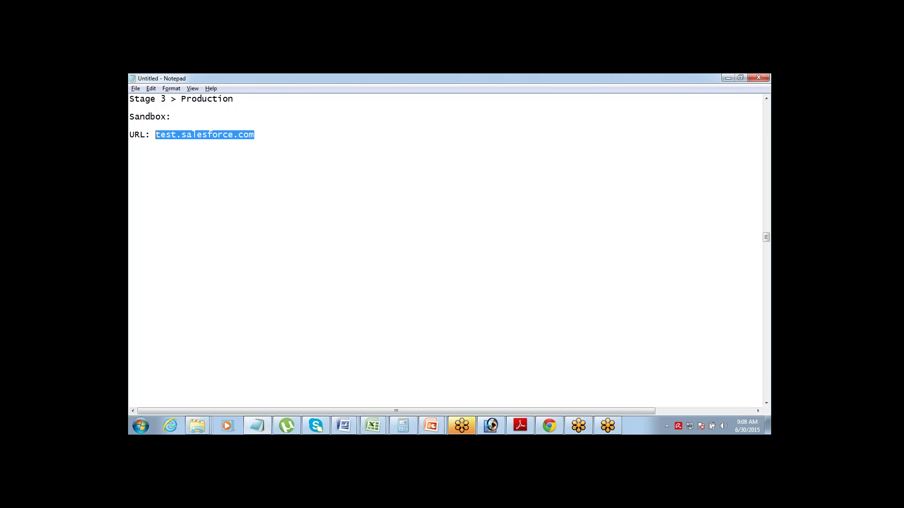
left_click(255, 134)
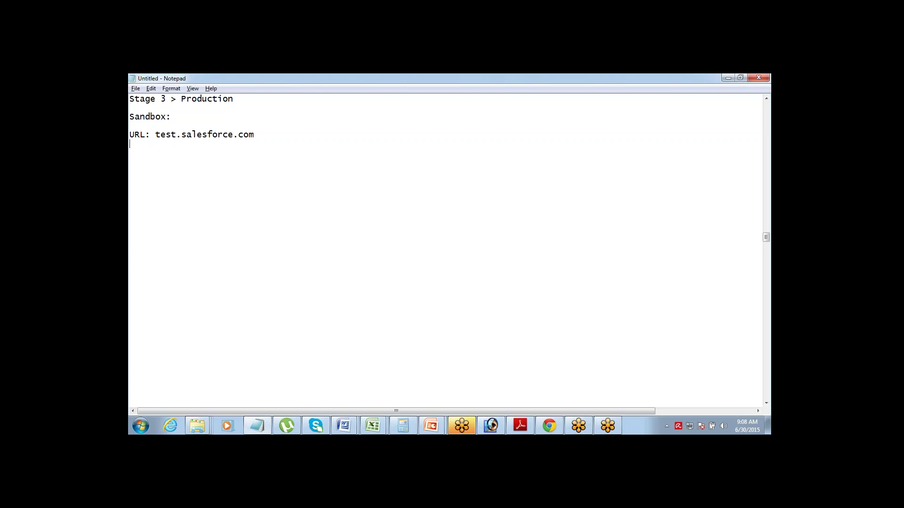
- Add 'Username:' with an indented example e-mail address and the line 'Sandbox name - xyz'
key("Return")
key("Tab")
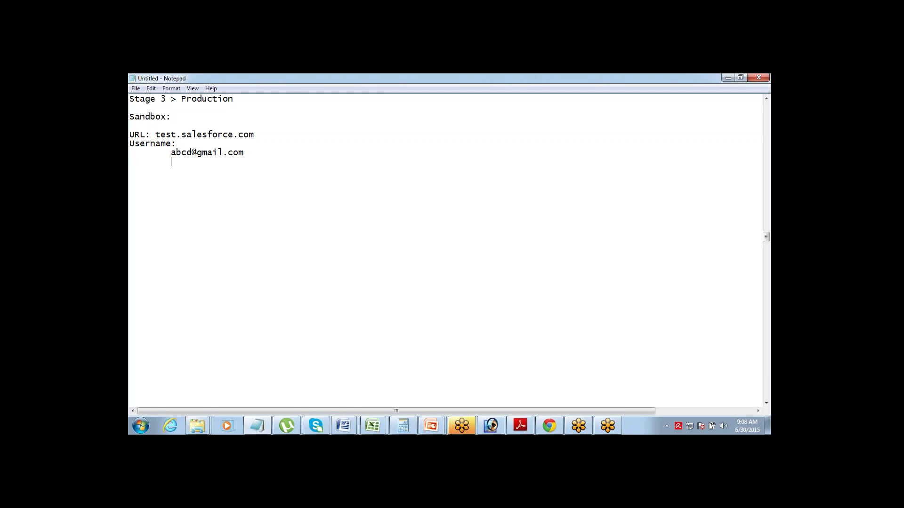
left_click(171, 152)
type("Sandbox name - xyz")
key("Return")
type("abcd")
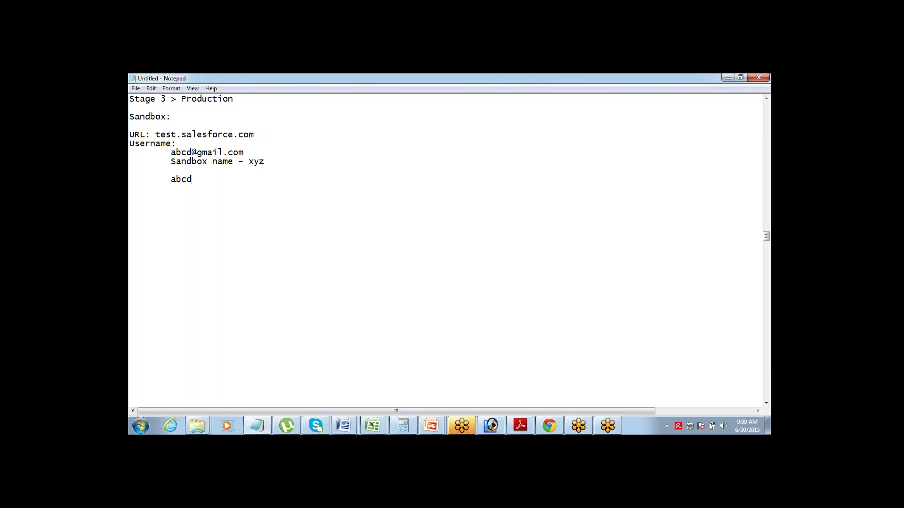
type("@gmailm.xyz")
- Highlight the sandbox username in parts and as a whole to point it out
key("ctrl+shift+Left")
key("Right")
left_click(130, 179)
key("shift+Right")
key("shift+Right")
key("shift+Right")
key("shift+Right")
key("shift+Right")
key("shift+Right")
key("shift+Right")
key("shift+Right")
key("shift+Right")
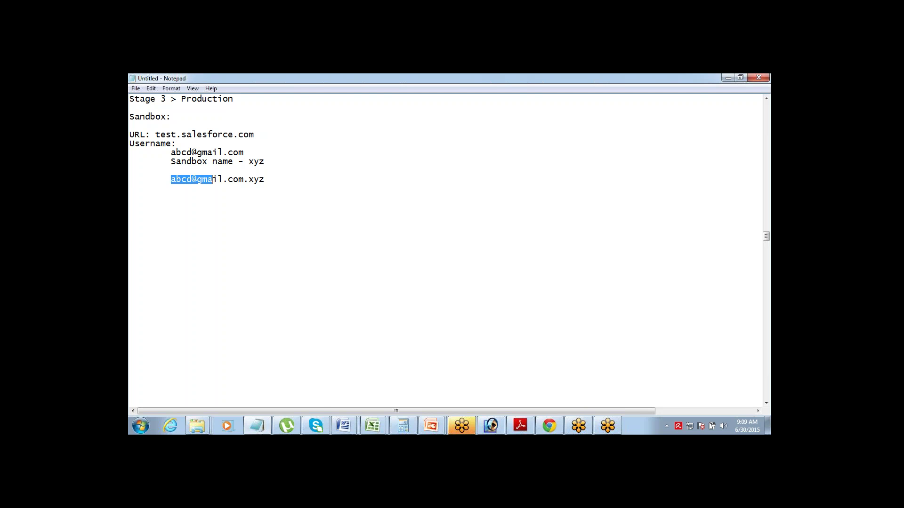
key("shift+Right")
key("shift+Right")
key("shift+Right")
key("shift+Right")
key("shift+Right")
key("shift+Right")
key("shift+Right")
key("shift+Right")
key("shift+Right")
key("Right")
key("shift+End")
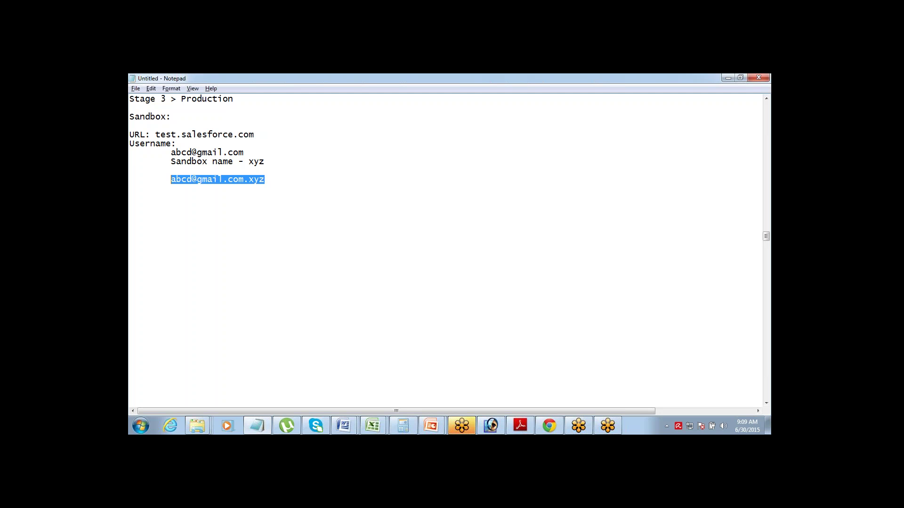
key("Home")
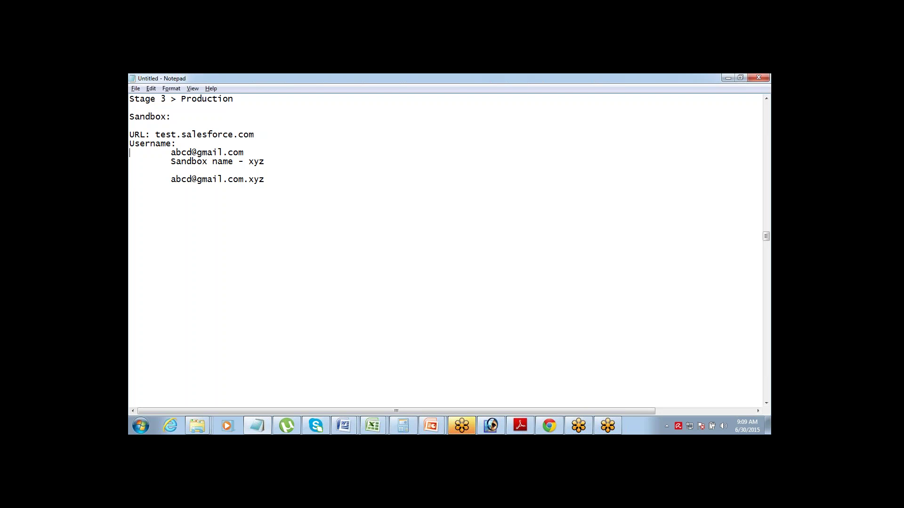
key("Up")
key("Up")
key("Up")
key("Up")
key("Up")
key("Right")
key("Right")
key("Right")
key("Right")
key("Right")
key("shift+End")
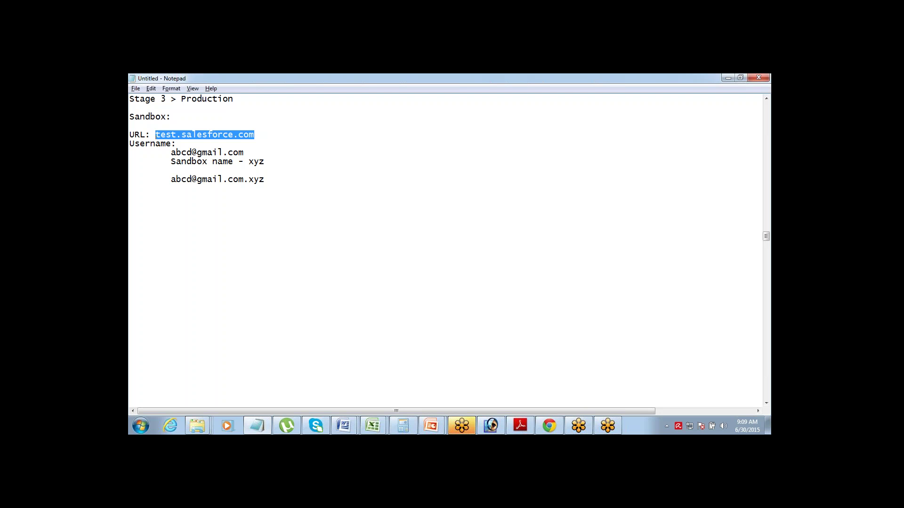
key("Left")
key("Down")
key("Down")
key("Down")
key("Down")
key("Down")
key("Home")
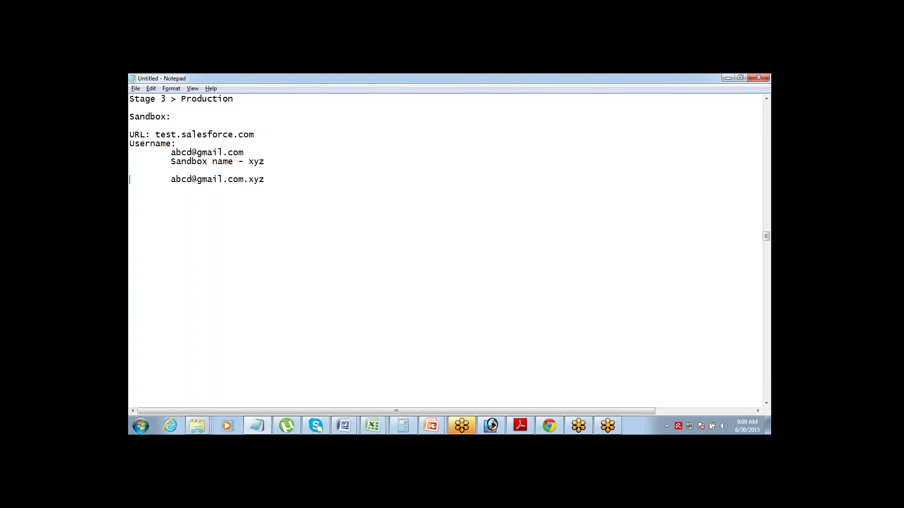
key("shift+Home")
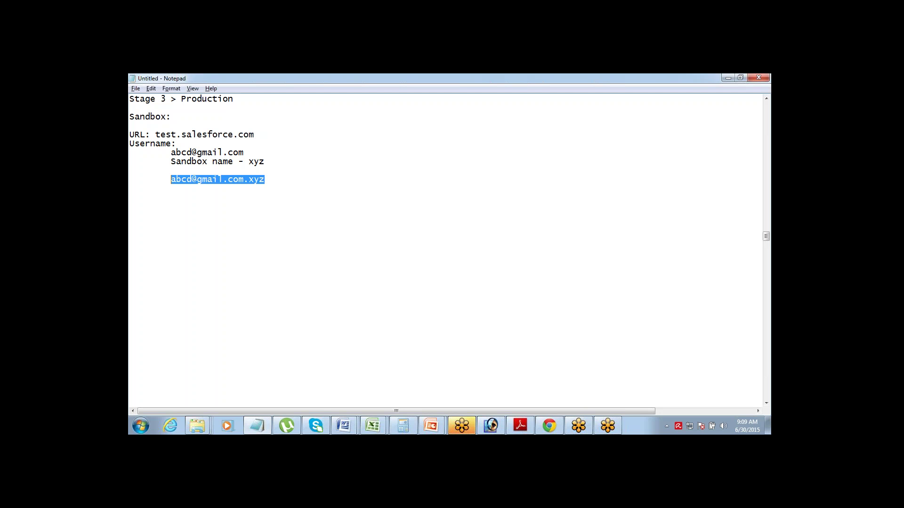
key("End")
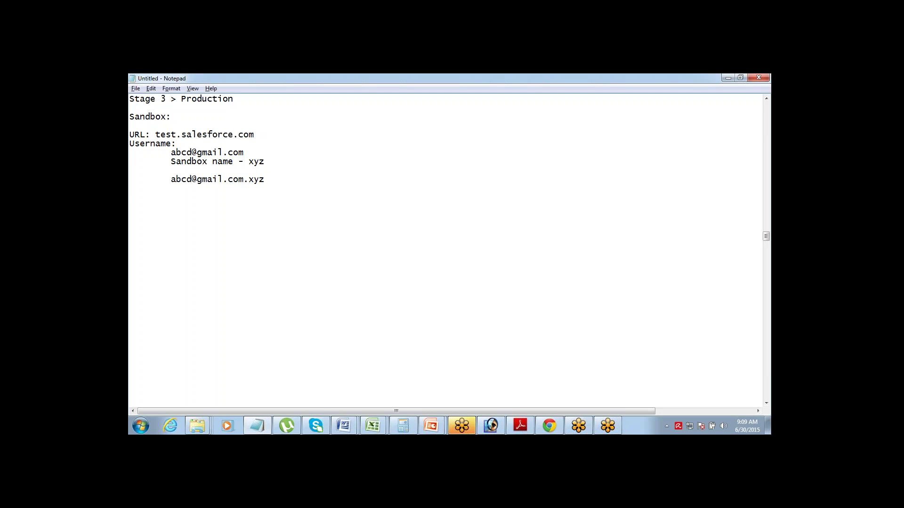
key("Return")
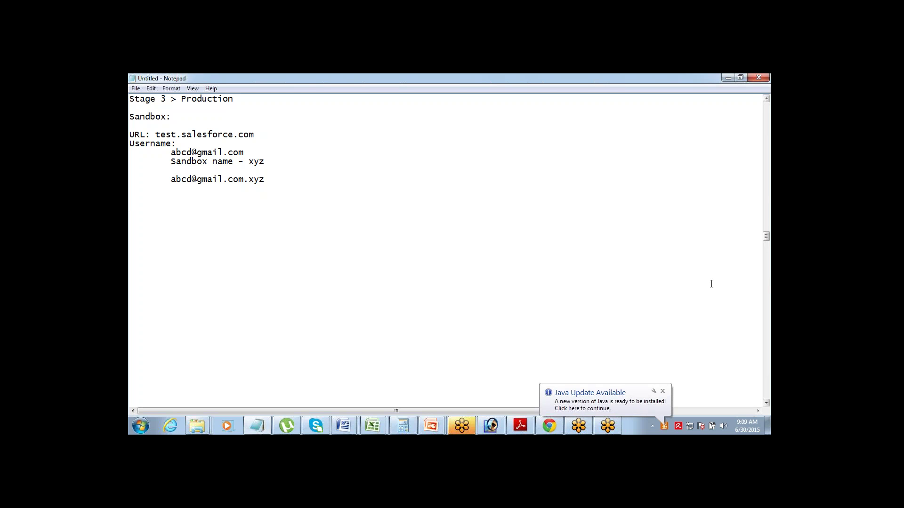
left_click(663, 392)
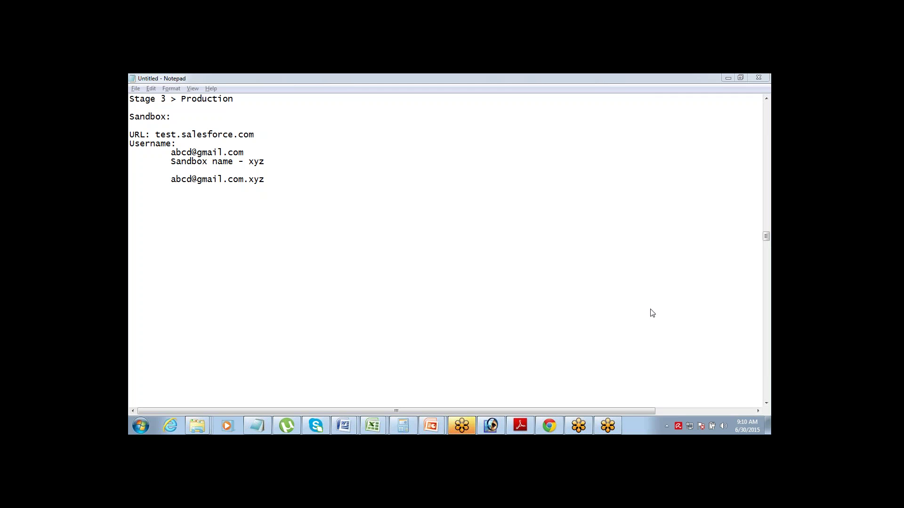
left_click(652, 309)
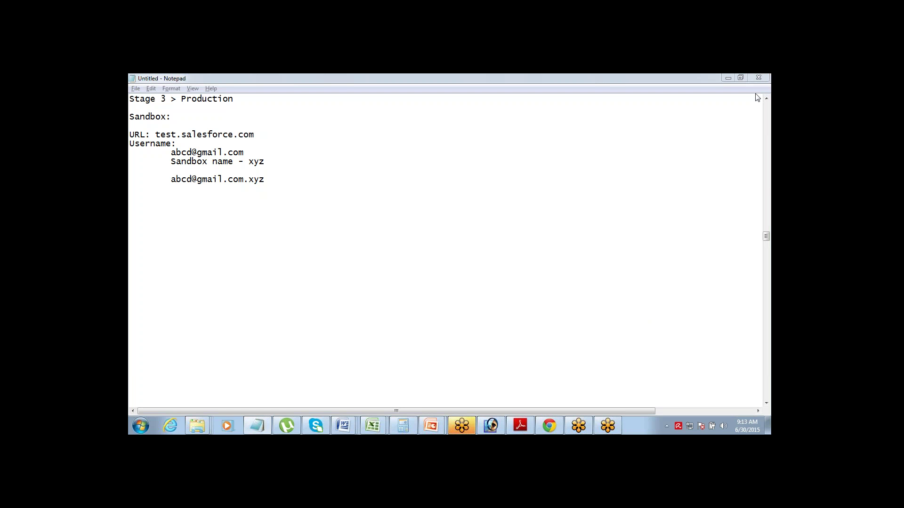
left_click(271, 181)
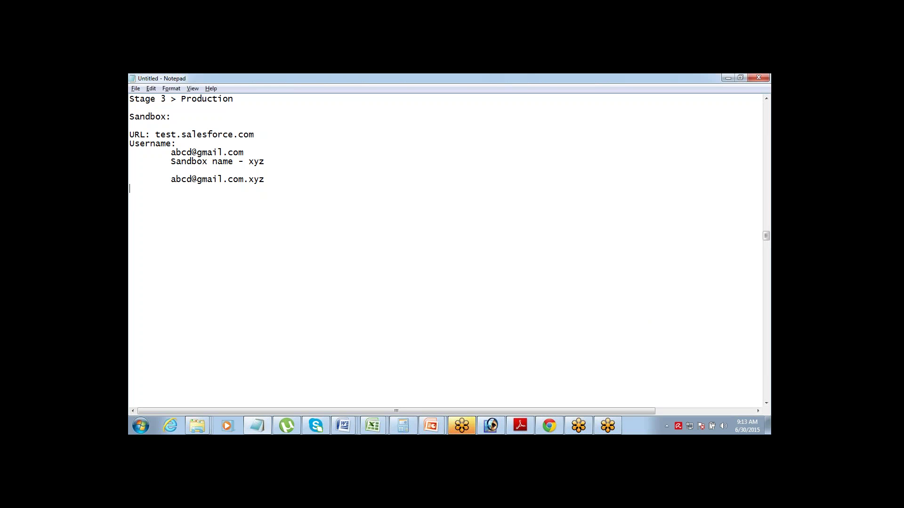
- Add a 'Sandbox' line and a 'Production:' line below the sandbox login details
key("Return")
key("Return")
type("Sandbox")
key("Return")
type("Production")
- Highlight the 'Sandbox' word and the 'Production:' line to point them out
double_click(144, 207)
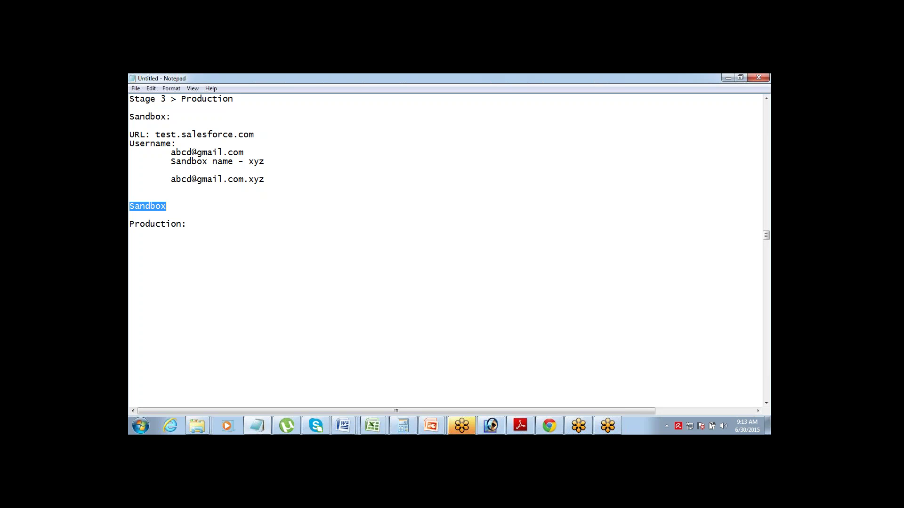
left_click(130, 224)
key("shift+End")
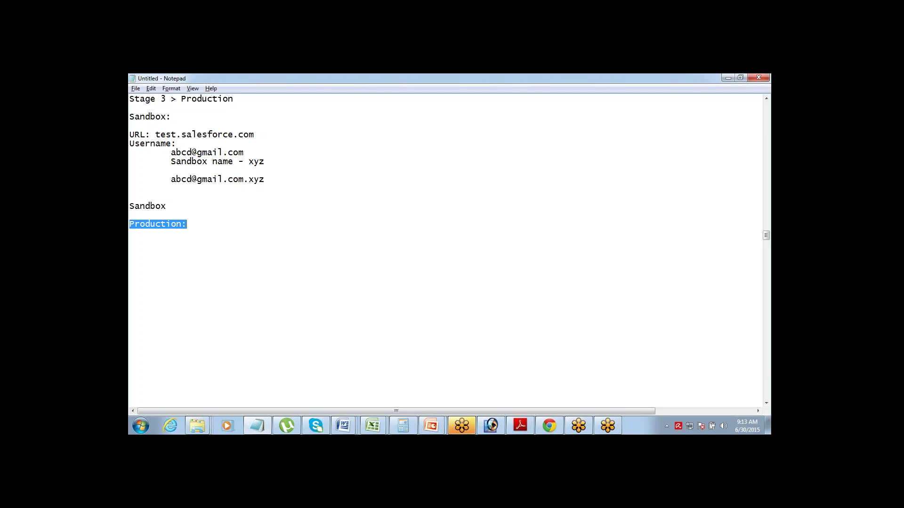
left_click(129, 224)
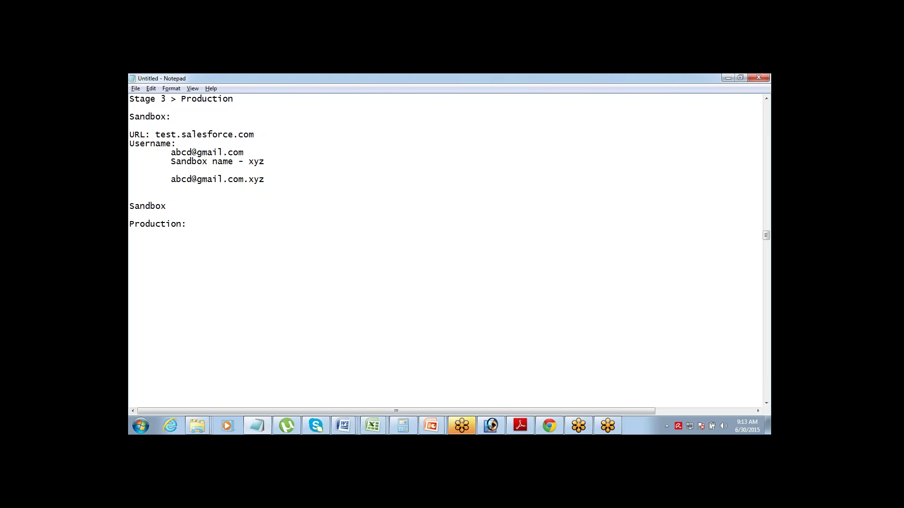
- Add a 'Change Set' heading on the line below Production:
left_click(130, 233)
type("Change Set")
key("Return")
key("Return")
- Start a 'Process:' section reading 'Sandbox >' and 'Create a OUtbound Change Set'
type("Process: ")
type("Sandv")
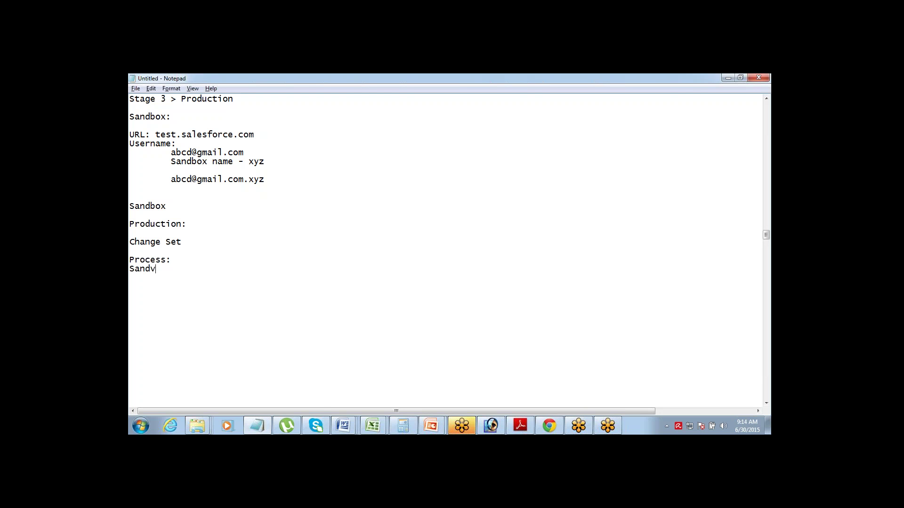
key("BackSpace")
type("box")
type(" >")
type("Create a")
type("Change Set")
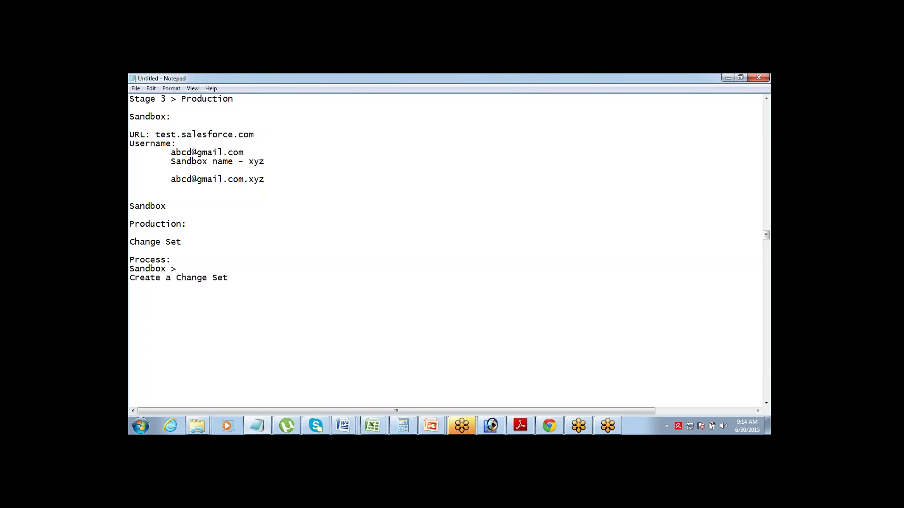
type("OUtbound")
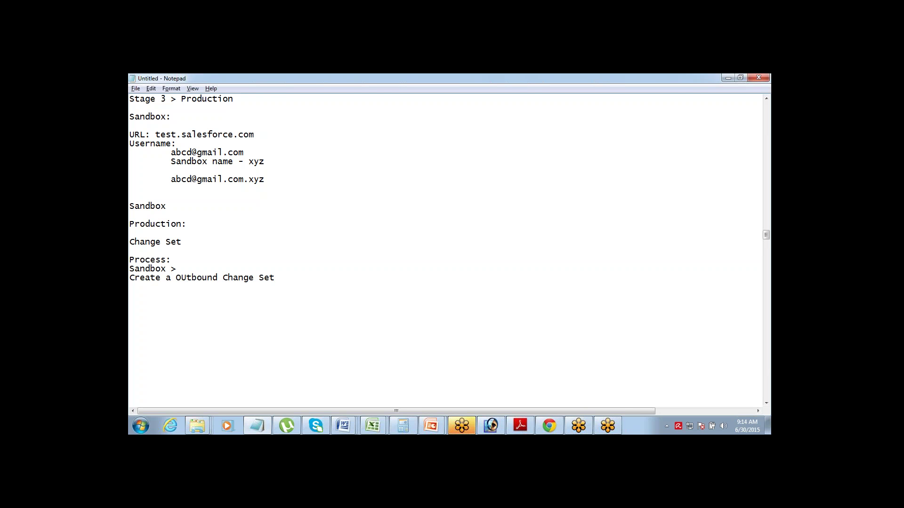
- Prefix the Create step with 'Setup > Deploy > OUtound CHange Sets >'
type("Se")
key("BackSpace")
type("e")
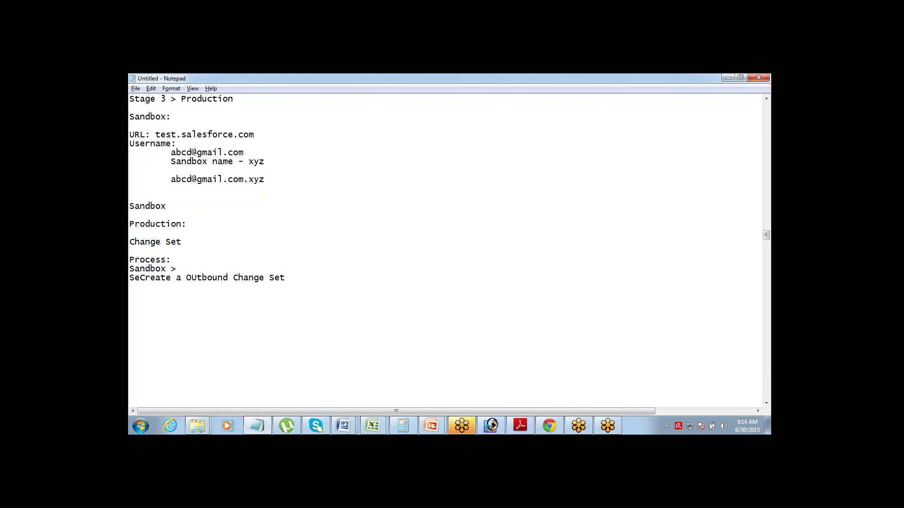
type("tup ")
type("> Deploy ")
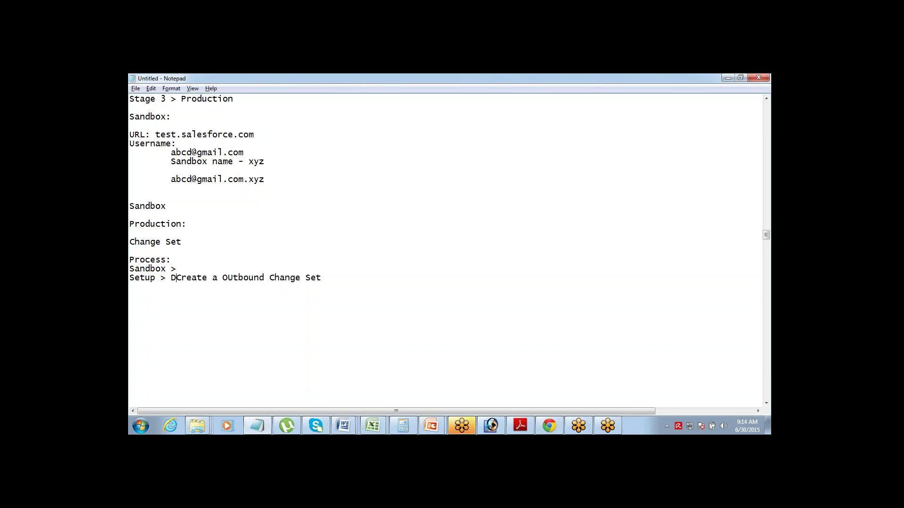
type(">")
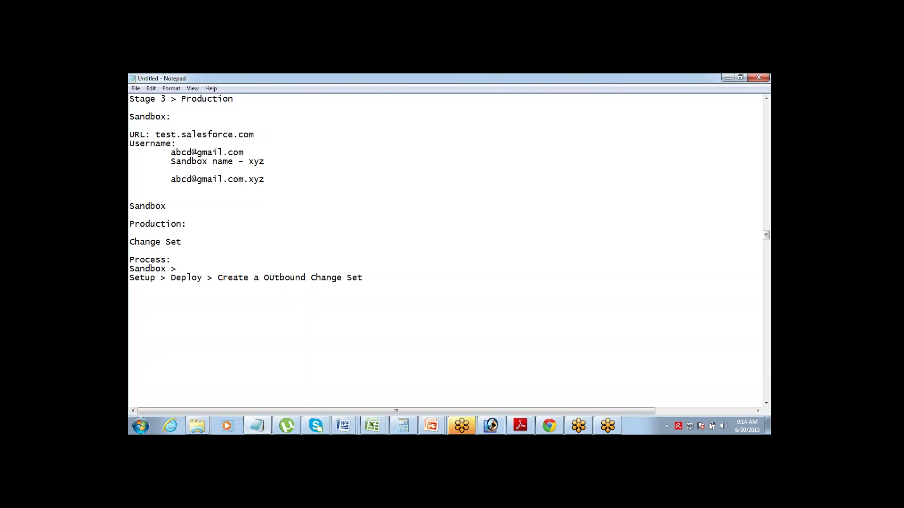
type("OUtoun")
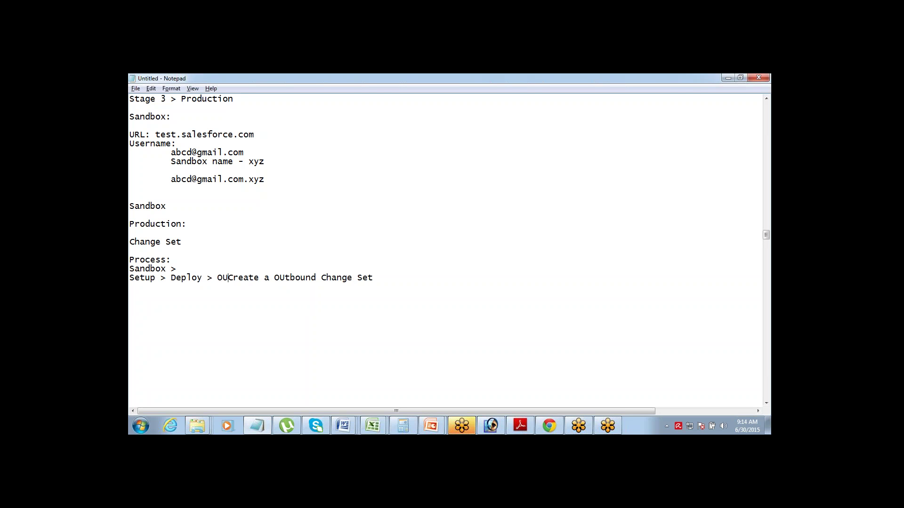
type("d CHange Set")
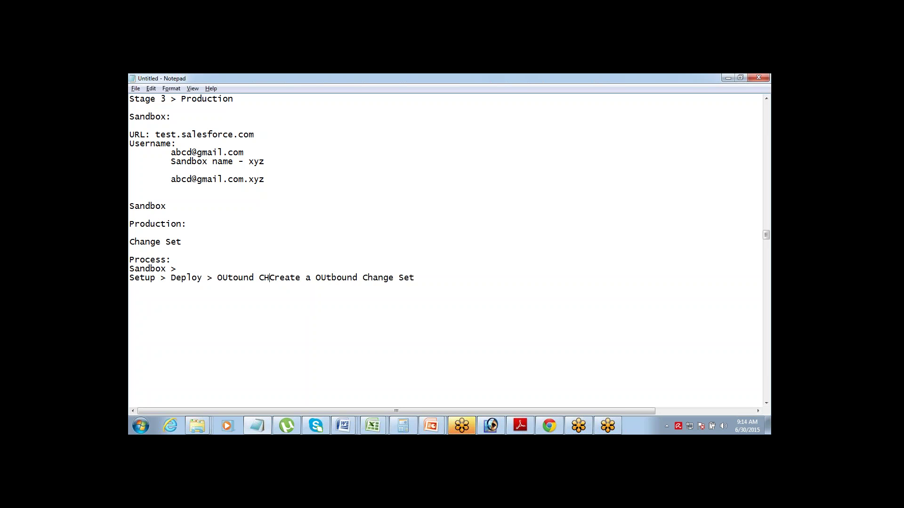
type("s")
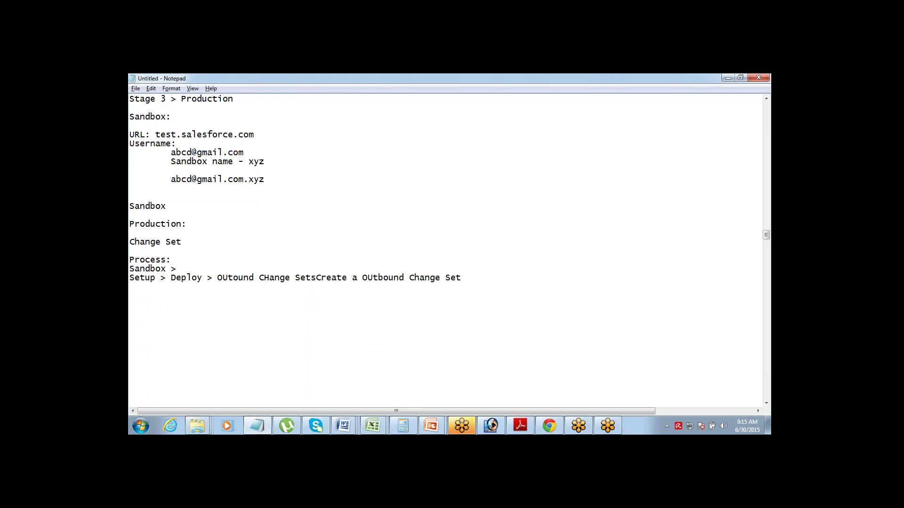
type(" >")
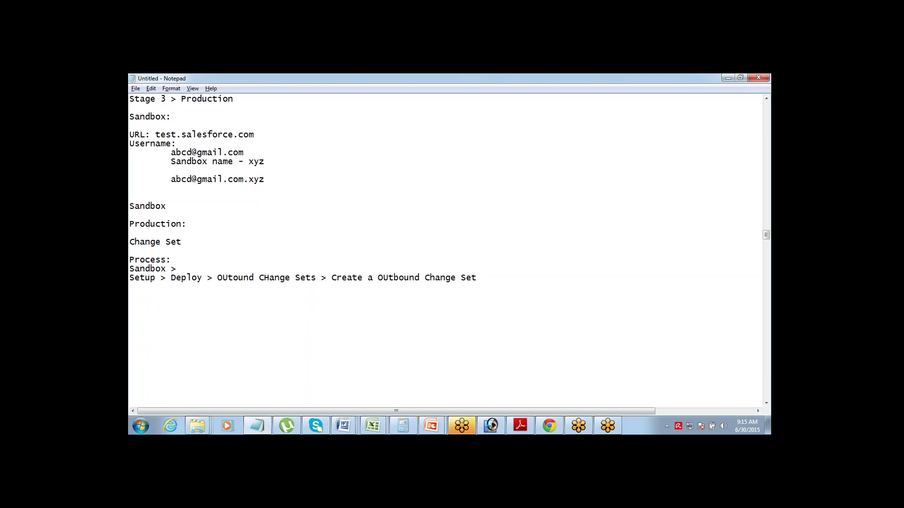
- Add an 'Add Components' step below the outbound change set line
type("Upload")
key("BackSpace")
key("BackSpace")
key("BackSpace")
key("BackSpace")
key("BackSpace")
key("BackSpace")
type("Add Components")
- Add the 'Upload the Change Set' and 'Log out of Sandbox' process steps
key("Return")
type("Upload t")
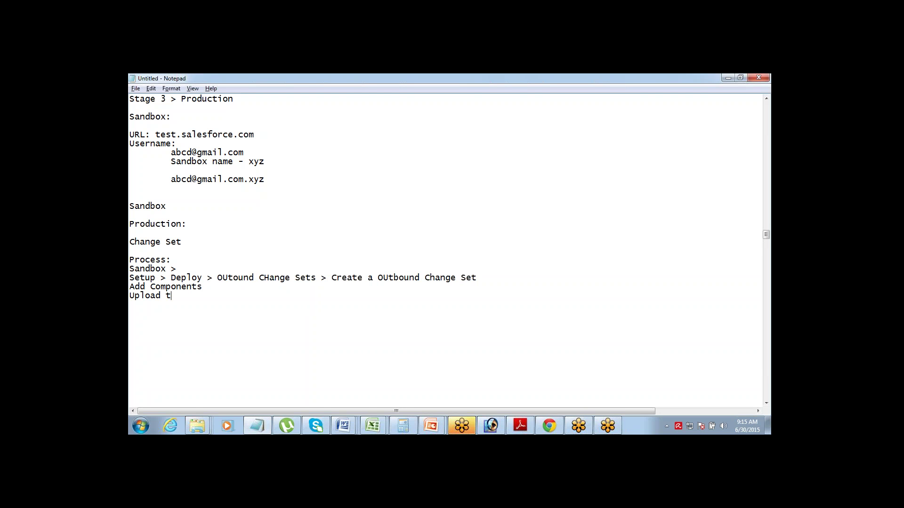
type("he Change Set")
key("Return")
key("Return")
type("P")
key("BackSpace")
key("BackSpace")
type("Log out of ")
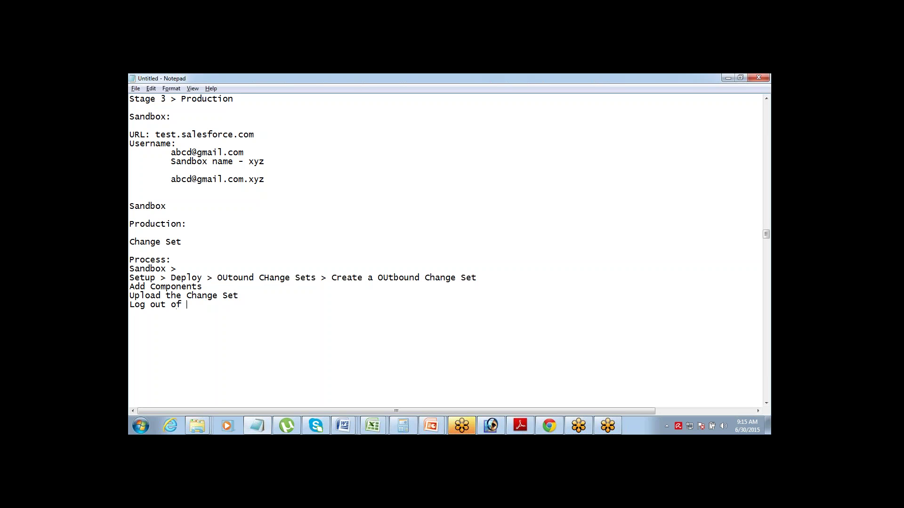
type("Sandbox")
- After a blank line, add 'Log in to Production' followed by 'Setup > Deply'
key("Return")
key("Return")
type("Log in to")
type("Production ")
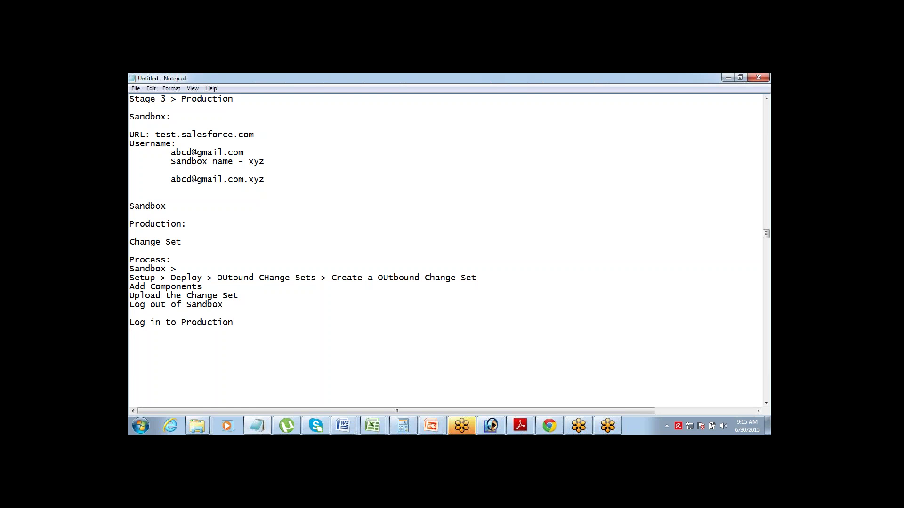
type("Setup > Deploy > INbound Ch")
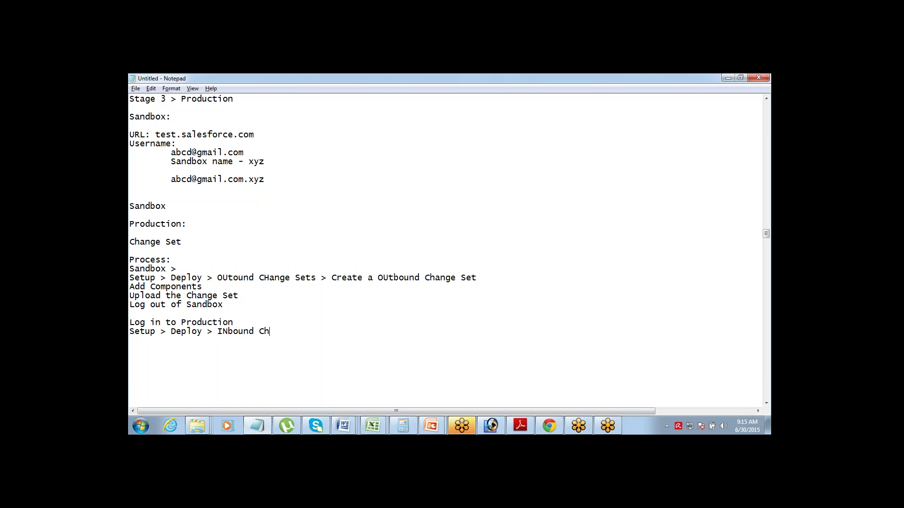
- Finish the last line as 'Setup > Deploy > INbound Change Set', fixing the Deploy typo
type("ange Set")
double_click(364, 278)
left_click(318, 330)
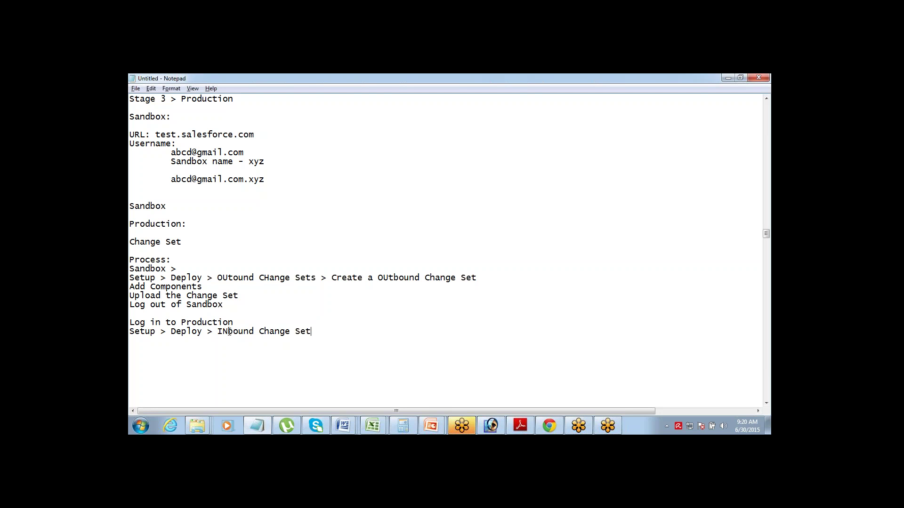
- Correct 'INbound' to 'Inbound' and start a new line below the deploy step
key("BackSpace")
type("n")
key("Return")
key("Return")
key("Return")
key("Return")
key("Return")
key("Return")
key("Return")
key("Return")
key("Return")
key("Return")
key("Return")
key("Return")
key("Return")
key("Return")
key("Return")
key("Return")
key("Return")
key("Return")
key("Return")
key("Return")
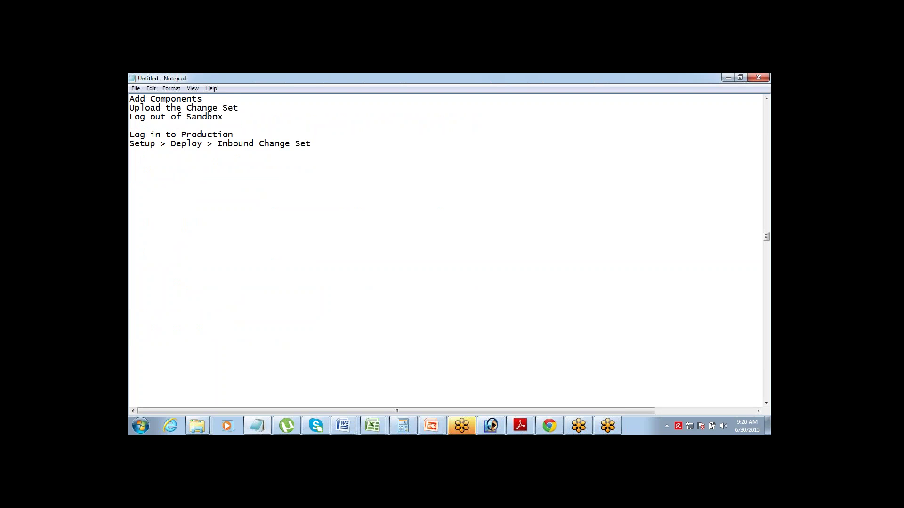
- Add a 'Types of Sandboxes:' heading with an indented 'Developer Sandbox' entry
type("Developer")
key("BackSpace")
key("BackSpace")
key("BackSpace")
key("BackSpace")
key("BackSpace")
key("BackSpace")
key("BackSpace")
key("BackSpace")
key("BackSpace")
type("Types of Sandboxes:")
key("Return")
key("Tab")
type("Developer ")
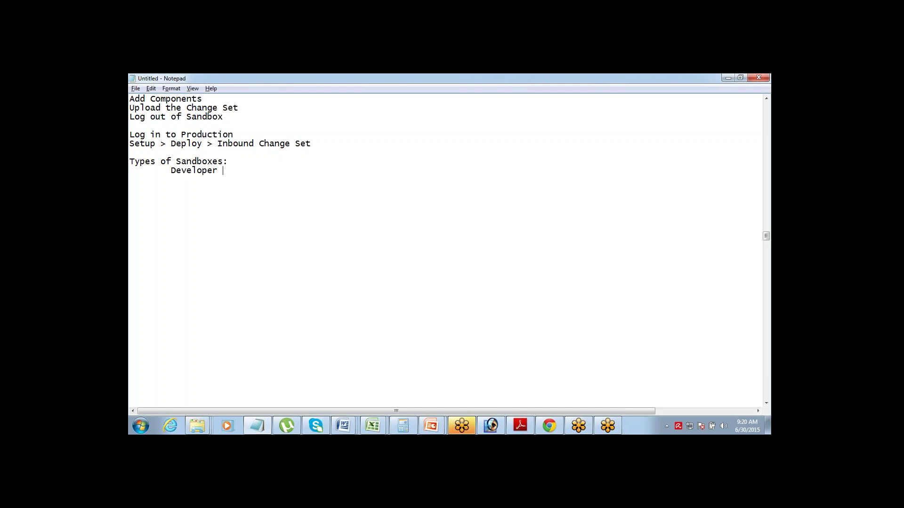
type("Sandbox")
- List indented entries Developer Pro Sandbox, Partial Sandbox and Full Sandbox, then begin '- Dummy'
key("Return")
type("Developer Pro S")
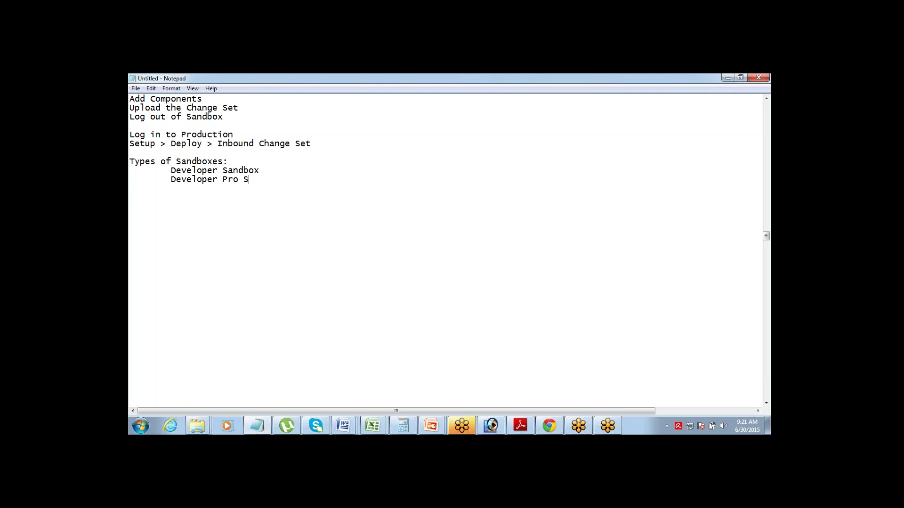
type("andbp")
key("BackSpace")
type("ox")
key("Return")
key("Tab")
type("Partial Sandbox")
key("Return")
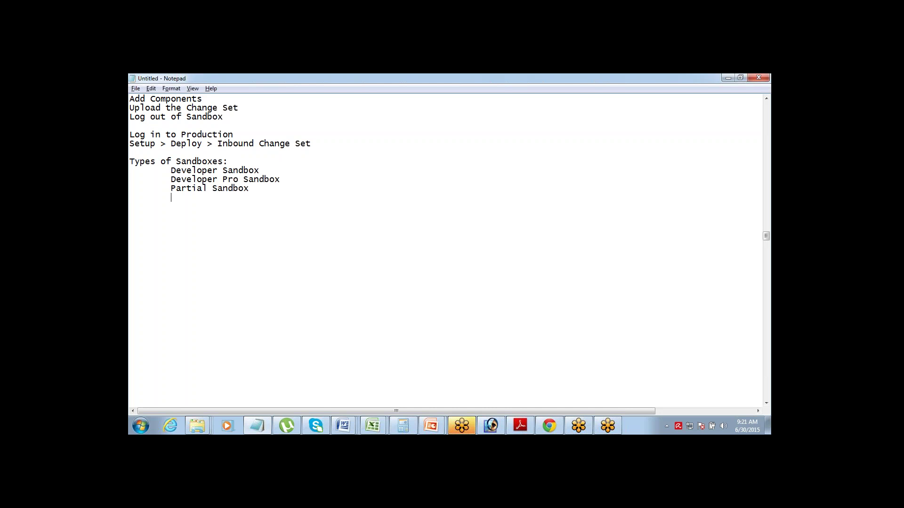
key("Tab")
type("Full Sand")
type("box")
type("- D")
type("ummy")
- Describe Developer as '- Dummy Data' and Developer Pro as '- Dummy data with increased storage'
key("BackSpace")
key("BackSpace")
key("BackSpace")
type("mmy Data")
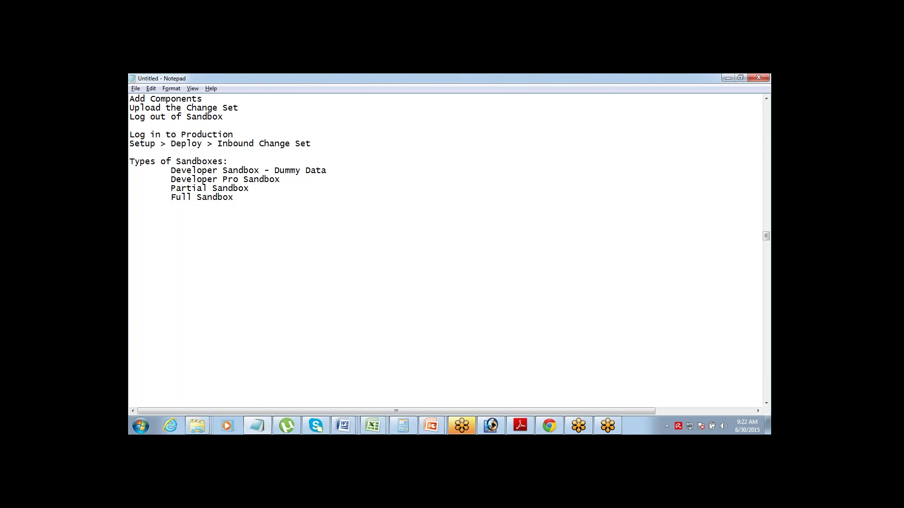
key("ctrl+shift+Left")
key("ctrl+shift+Left")
key("ctrl+shift+Left")
key("ctrl+shift+Left")
key("ctrl+shift+Left")
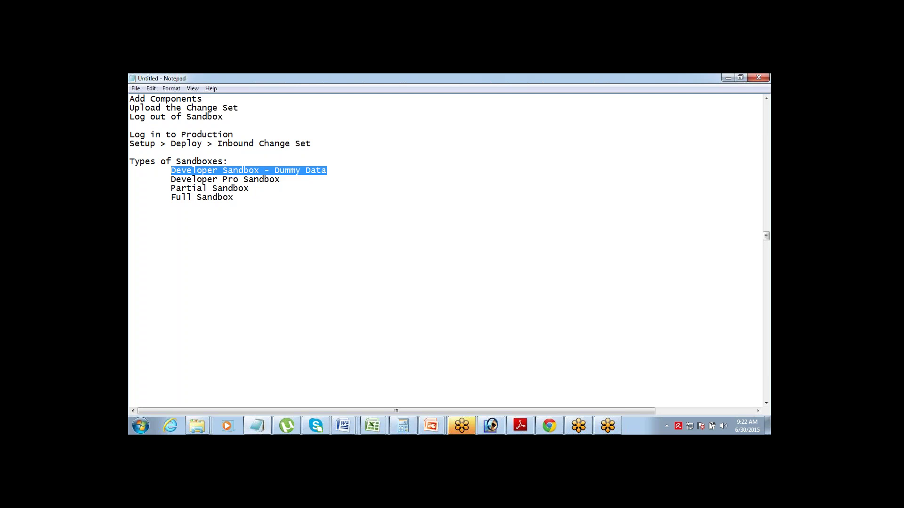
key("End")
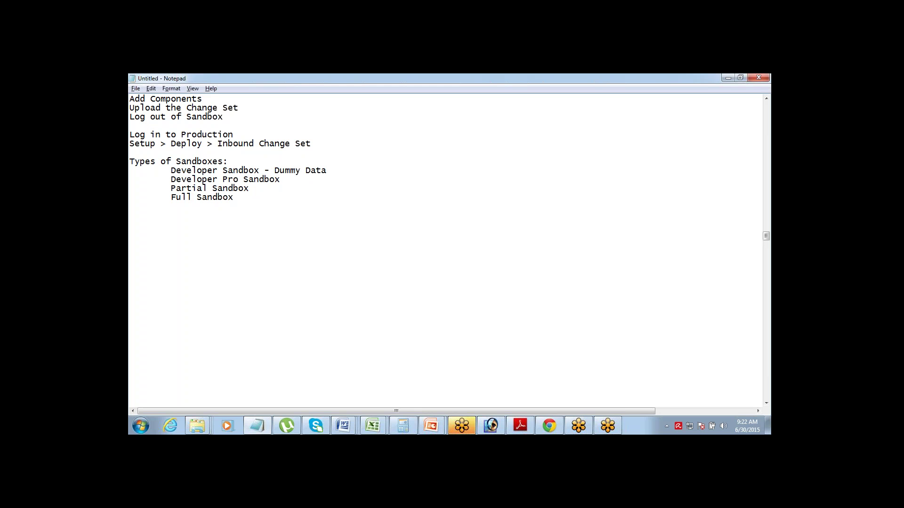
type("- Dummy data with increa")
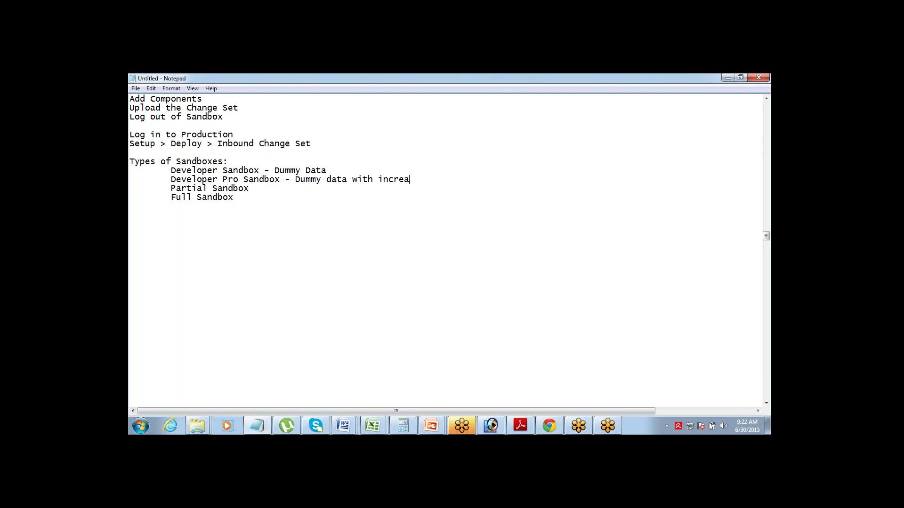
type("sed storage")
- Open blank lines before Partial Sandbox and highlight both Developer sandbox lines
key("Return")
key("Return")
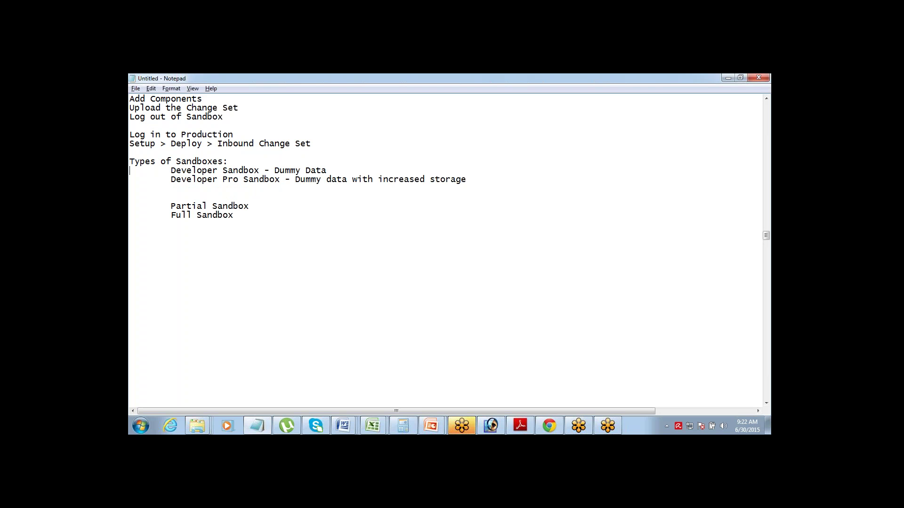
key("Up")
key("Up")
key("Up")
key("shift+Down")
key("Up")
key("shift+Down")
key("shift+Down")
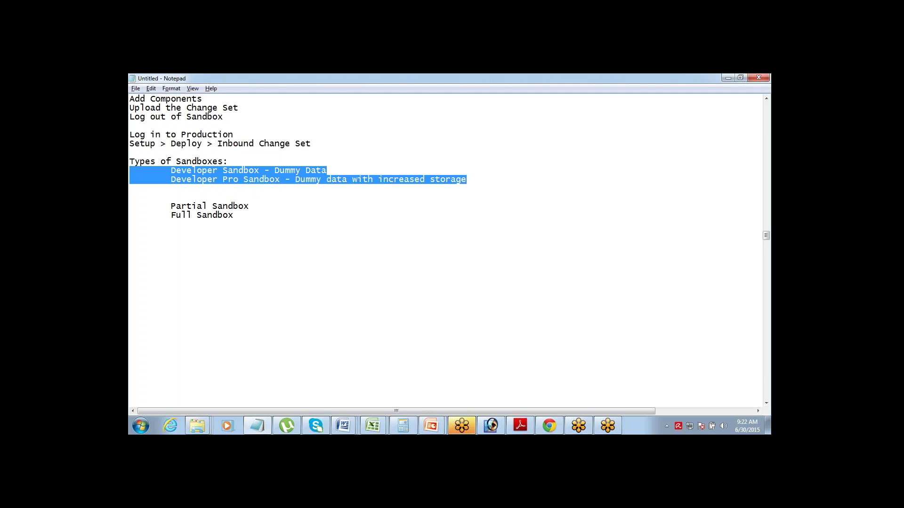
key("Up")
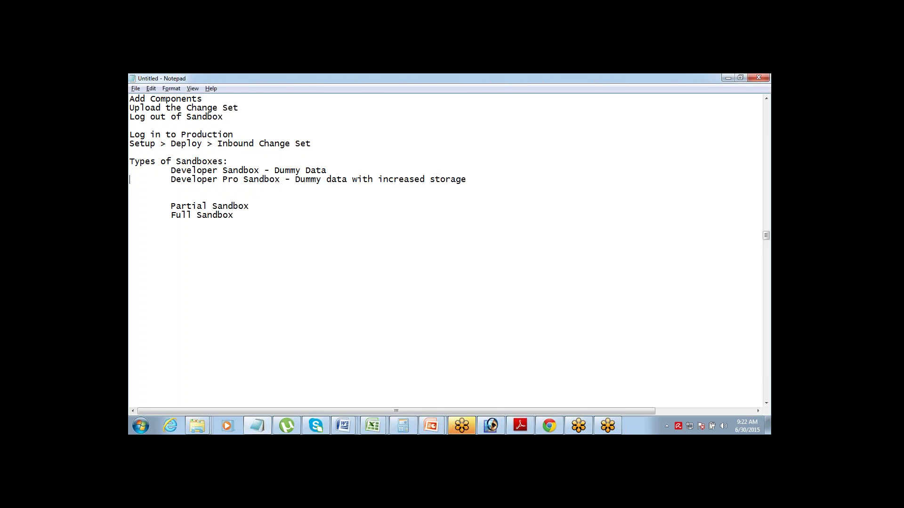
key("Up")
key("shift+Down")
key("shift+Down")
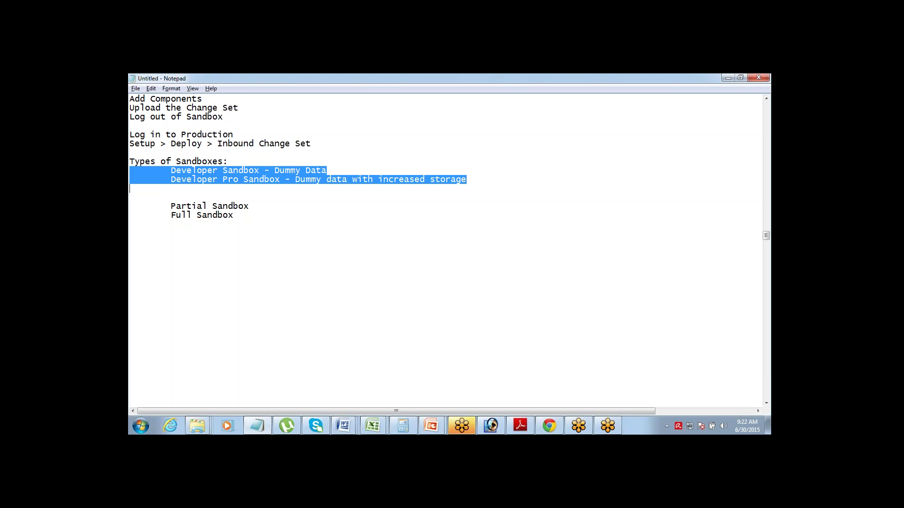
key("Right")
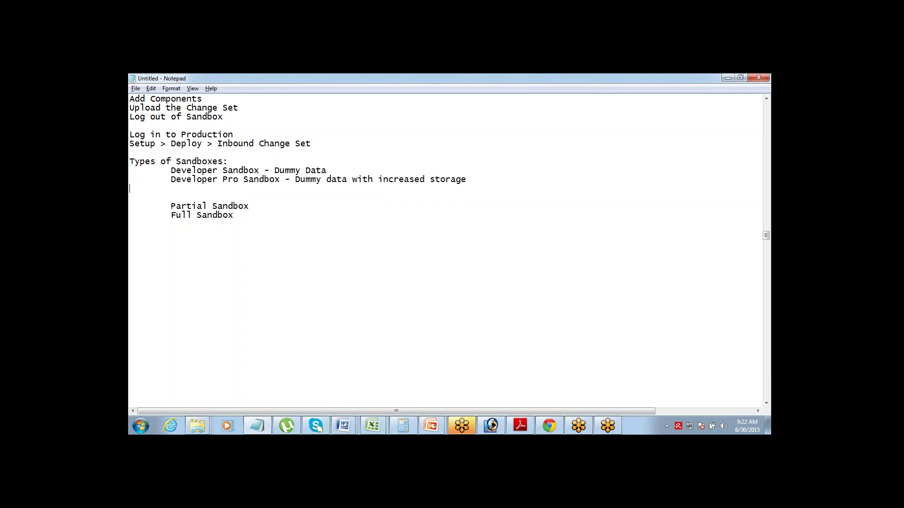
key("Up")
key("Up")
left_click(129, 170)
key("shift+Down")
key("shift+Down")
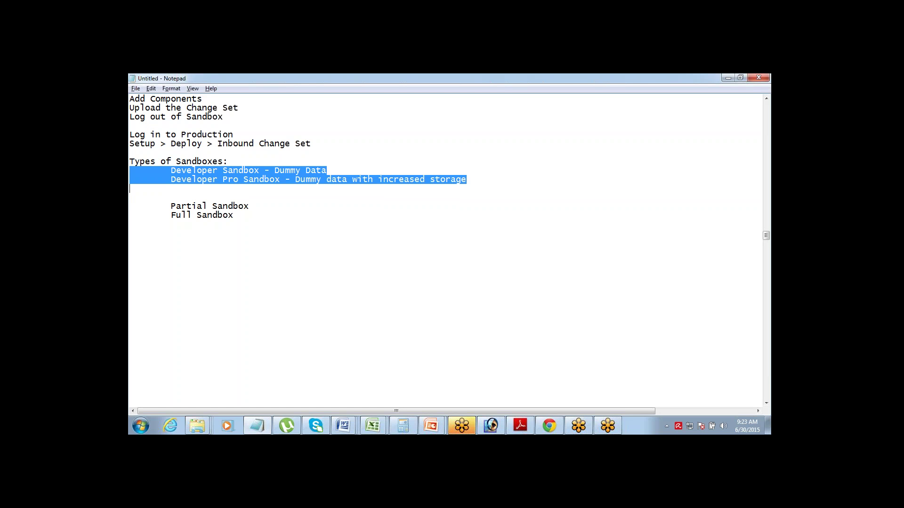
- Describe Partial Sandbox as '- real data, (partial)' and Full Sandbox as '- Entire set of real data'
left_click(130, 215)
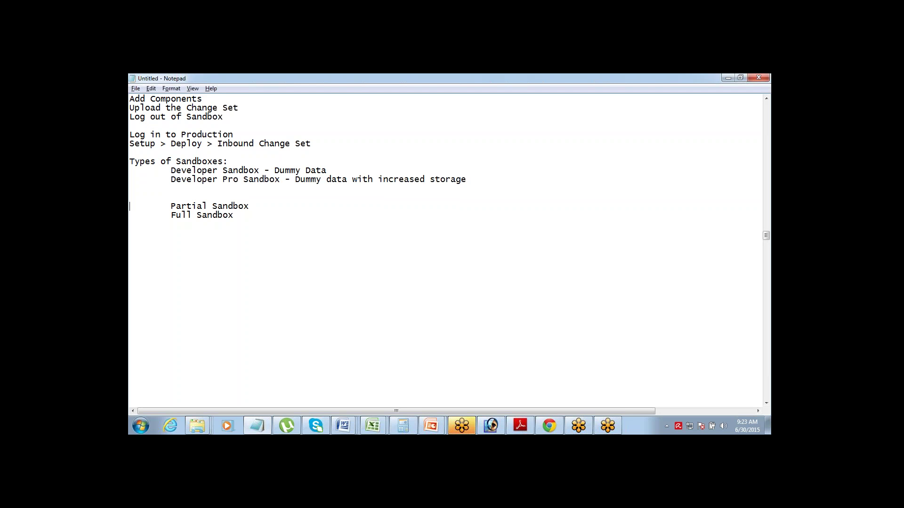
left_click(129, 197)
left_click_drag(130, 205, 130, 224)
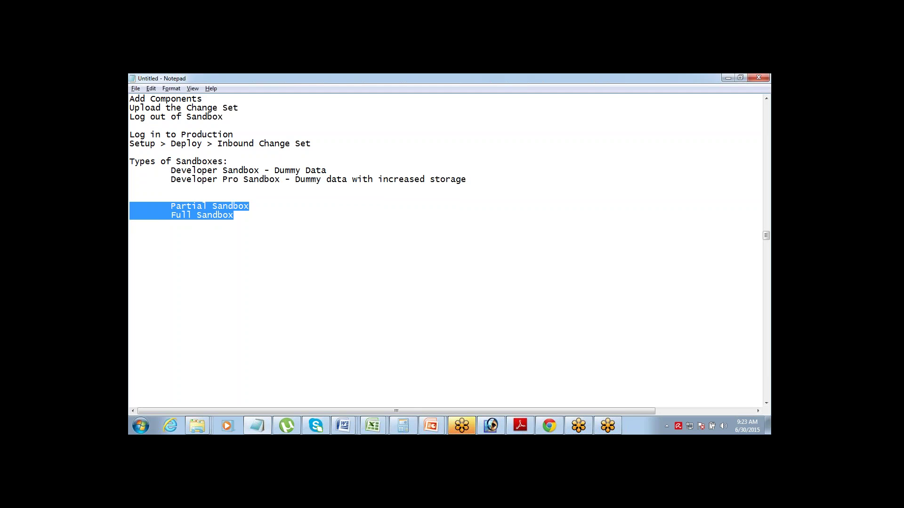
key("Right")
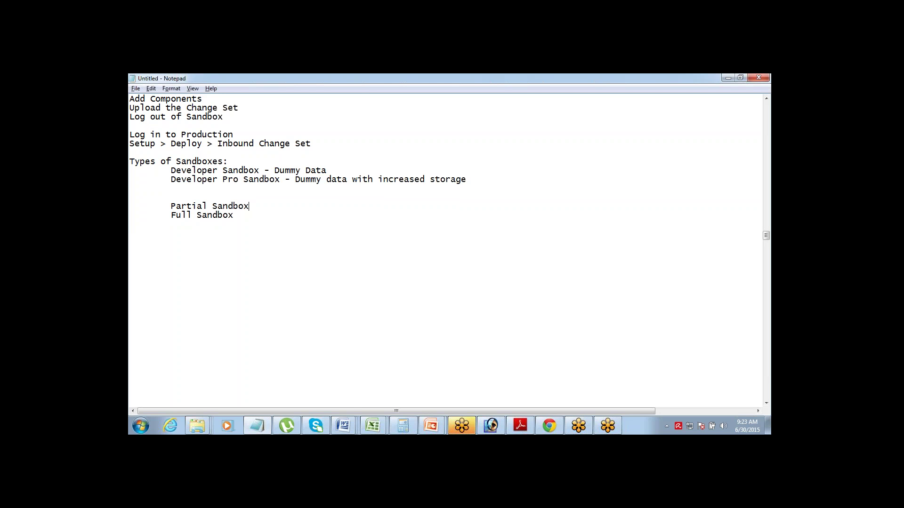
type("- real")
type(" data,")
type("(part")
type("ial")
type(") \tFull")
type(" Sandbox -")
type(" Entire s")
type("et ")
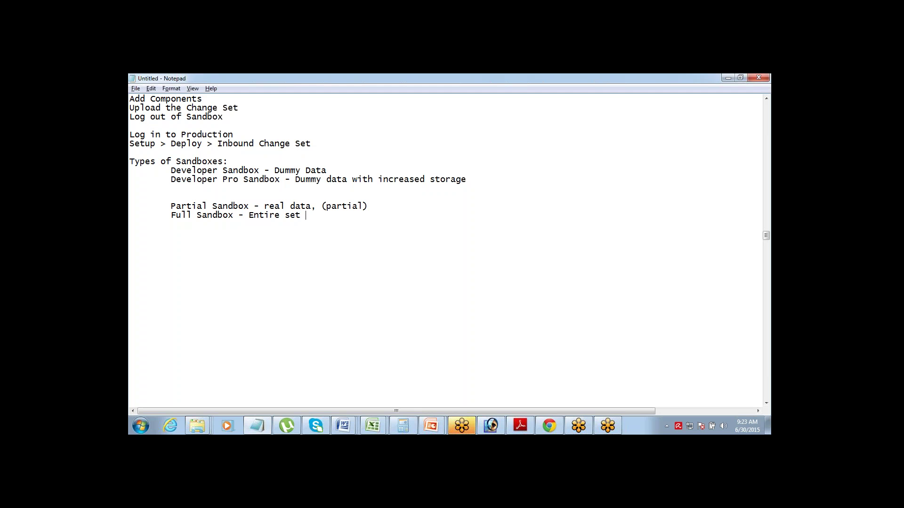
type("of real data")
left_click_drag(170, 215, 346, 220)
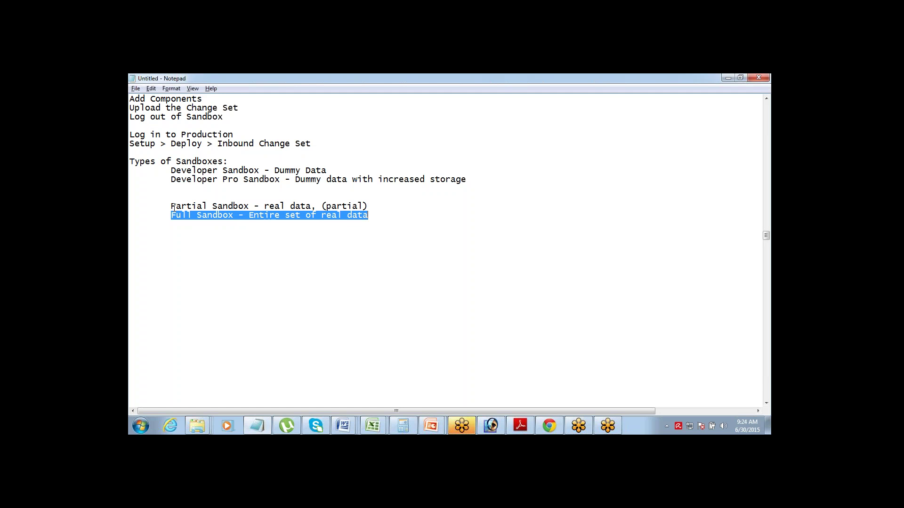
left_click_drag(170, 207, 359, 208)
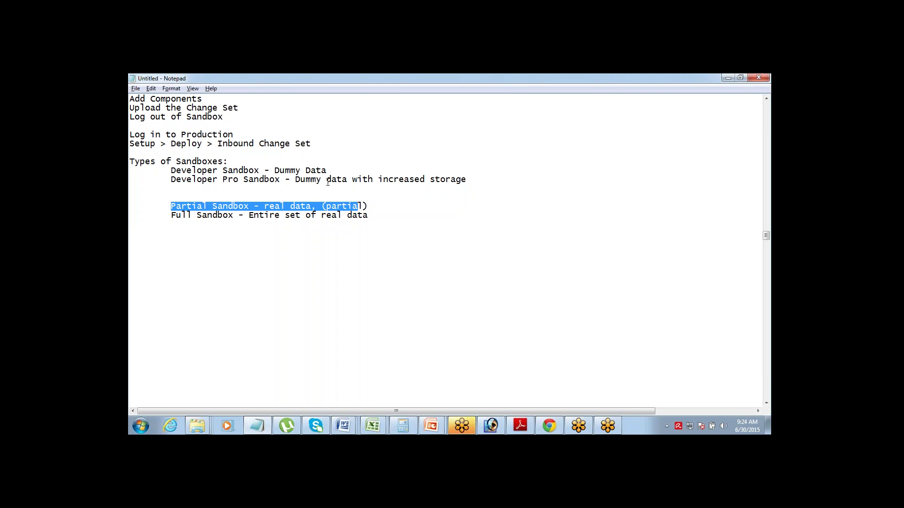
left_click(318, 177)
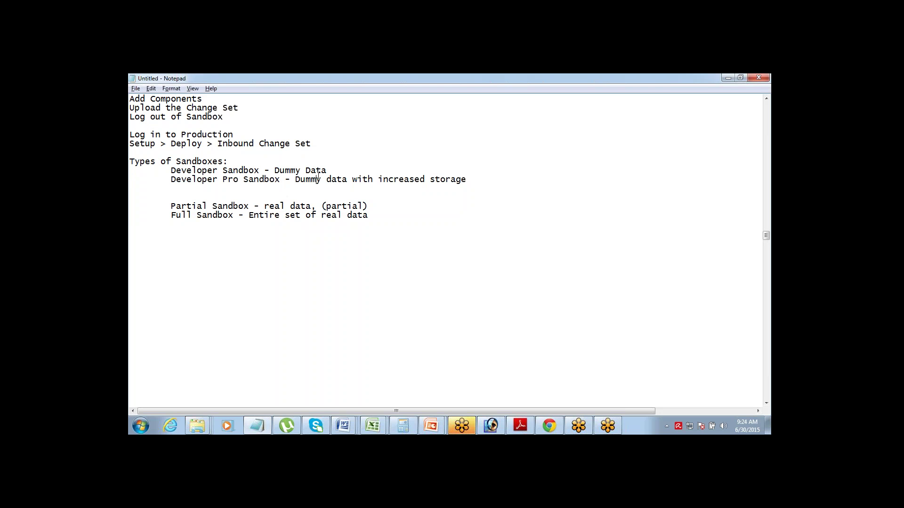
left_click_drag(318, 177, 214, 171)
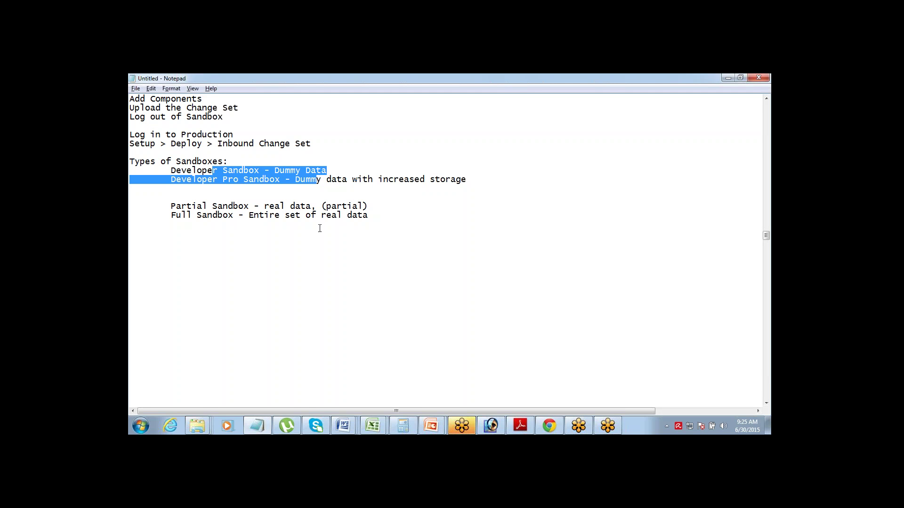
left_click(381, 221)
key("Return")
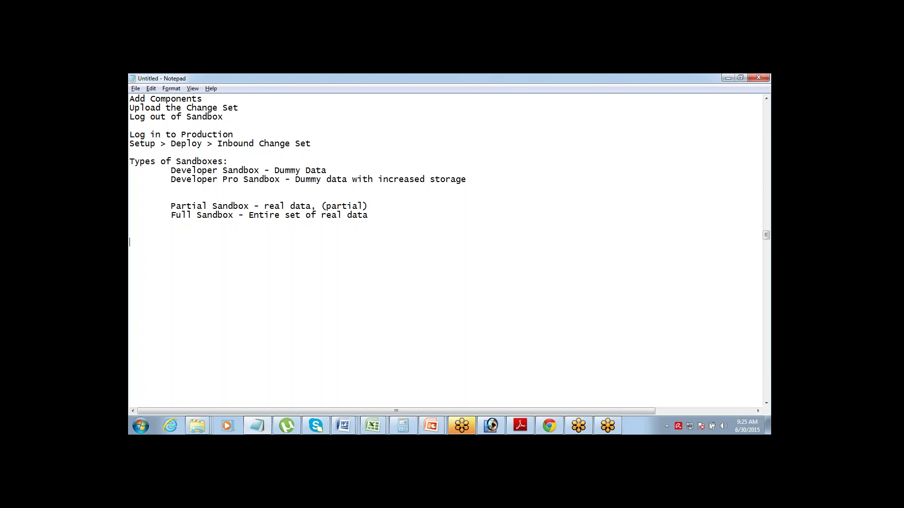
- Type topics: Types of Sandboxes, How to Login into Sandbox, How to Create Change Set, How to Deploy Change Set
type("Types of Sand")
key("BackSpace")
type("dbox")
type("es")
type("How to Loginin")
type("to")
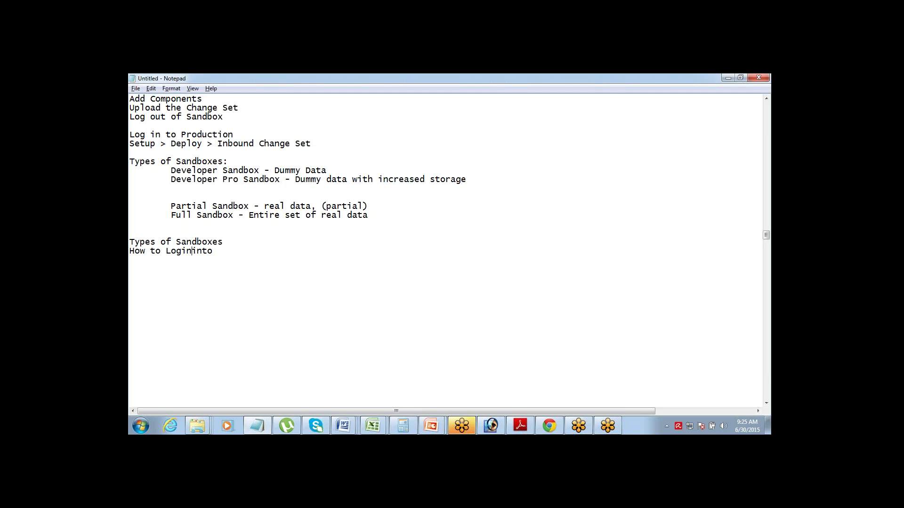
key("End")
type("Sandbo")
type("x ")
type("Hp")
key("BackSpace")
type("ow to Create ")
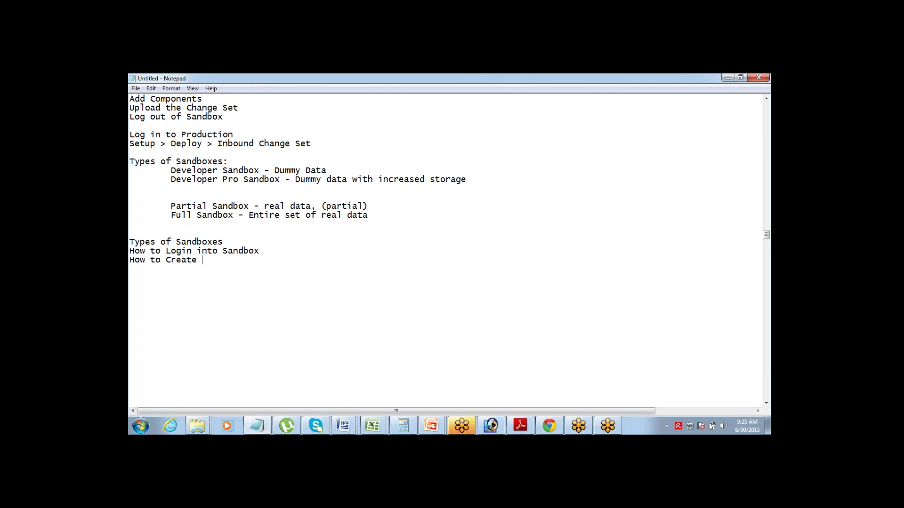
type("Change Set")
type("How to")
type(" Deploy ")
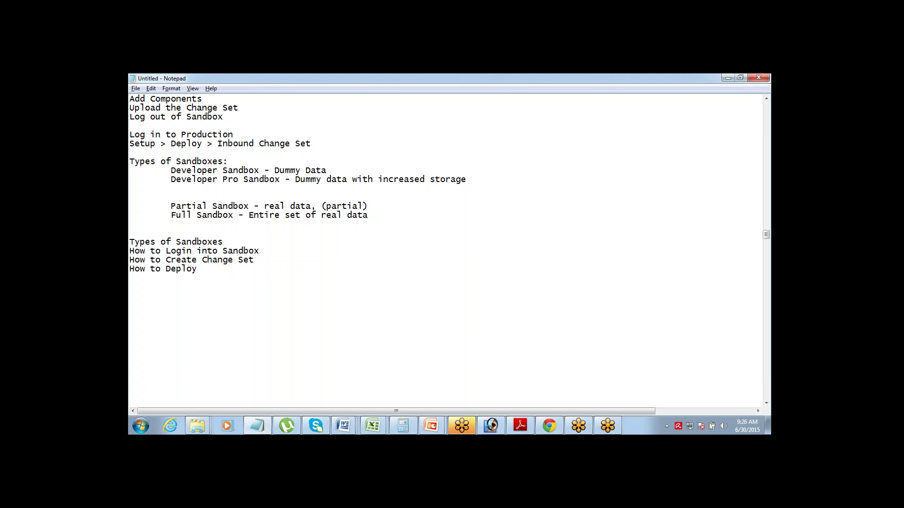
type("Change Set")
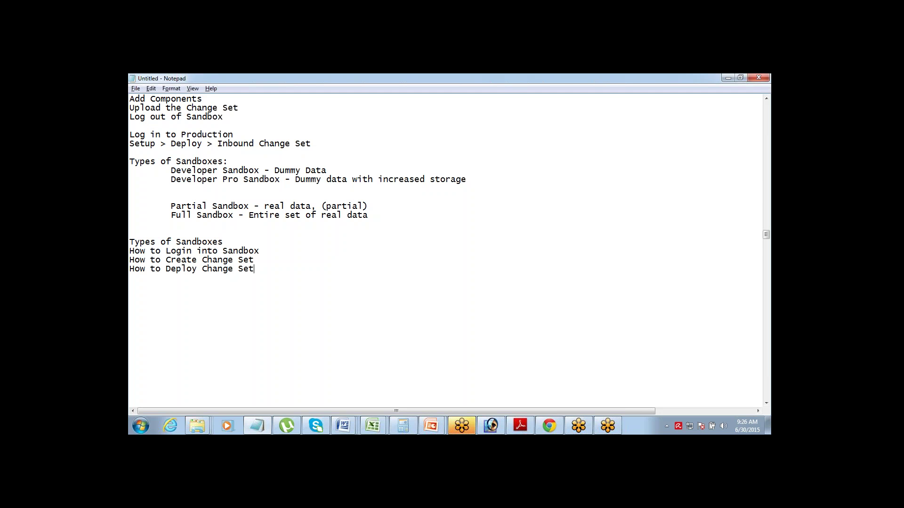